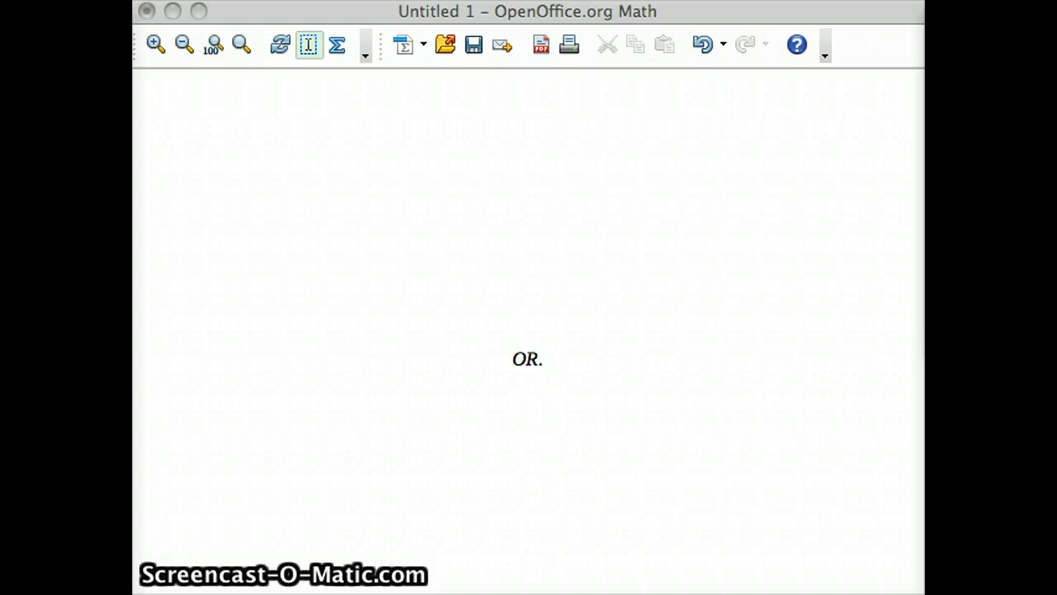
Switch to the text document with the teacher's pencils and pens example and change its last line to "Pencils AND pens"
click(528, 359)
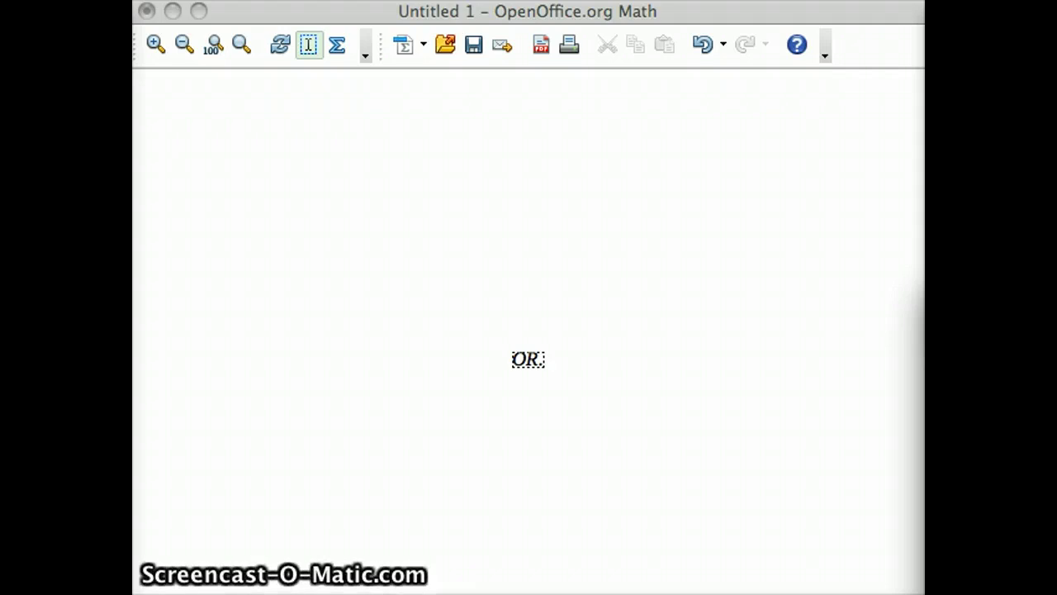
drag(1056, 304, 899, 231)
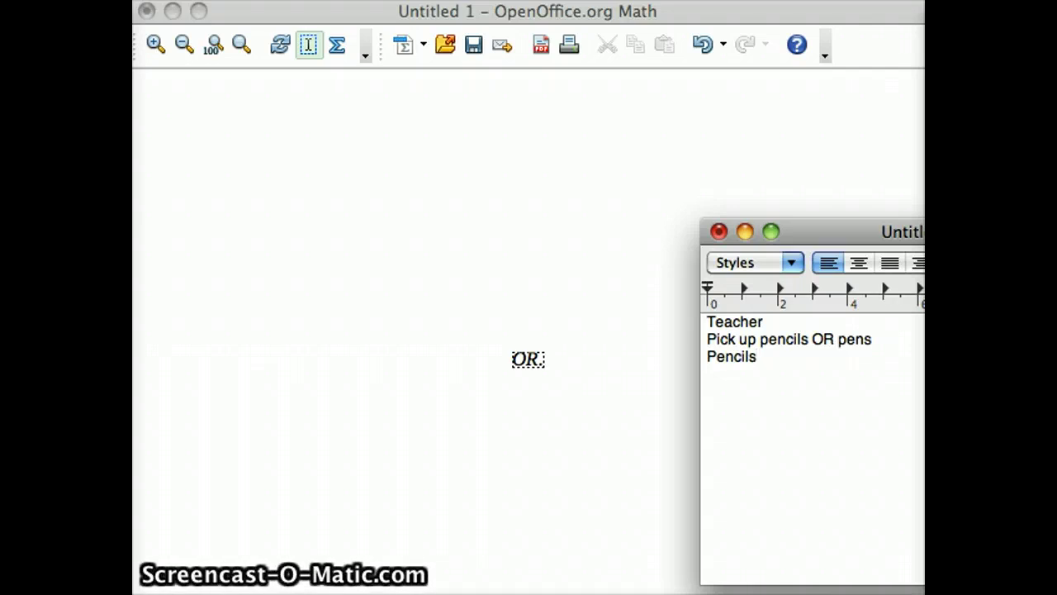
drag(759, 358, 732, 361)
text(s)
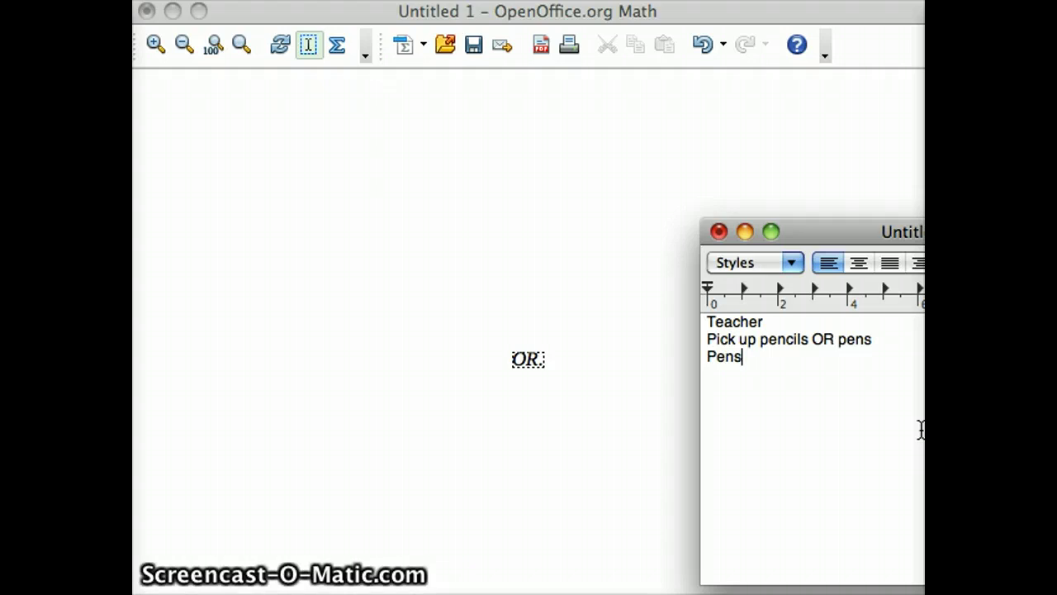
key(BackSpace)
key(BackSpace)
text(n)
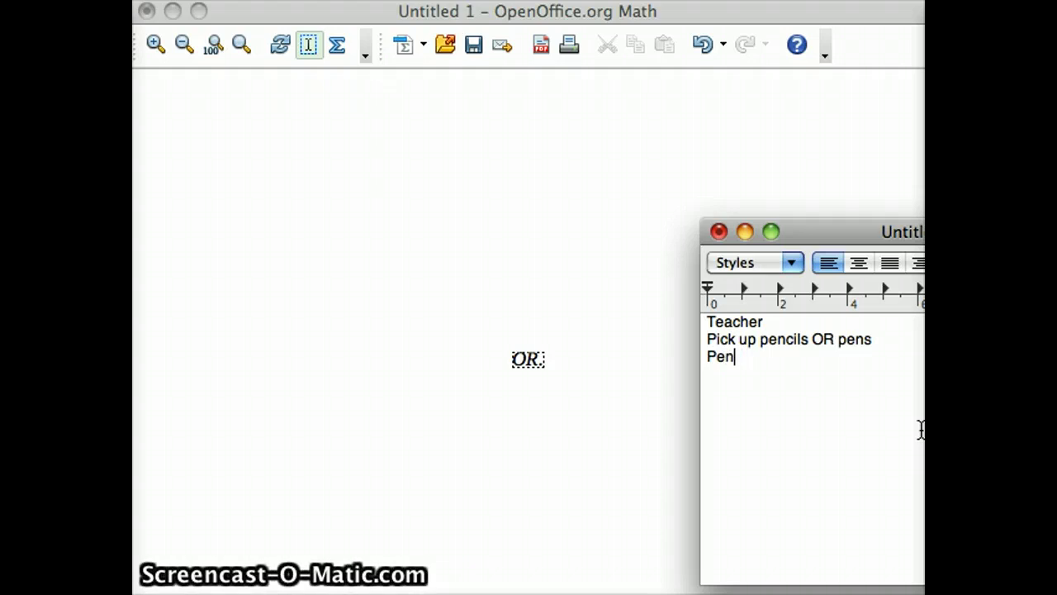
text(cils AND )
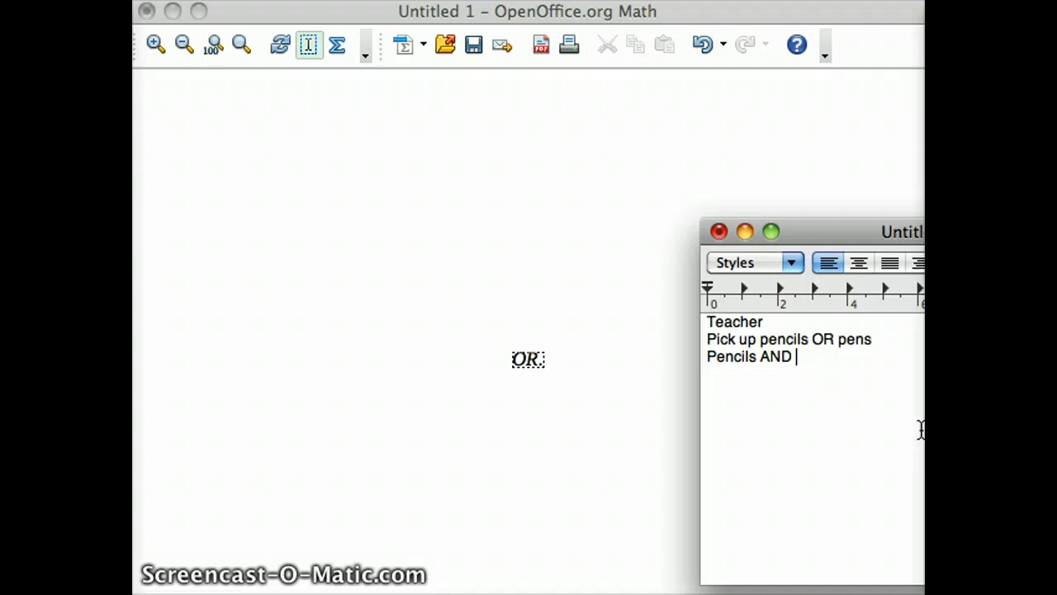
text(pens)
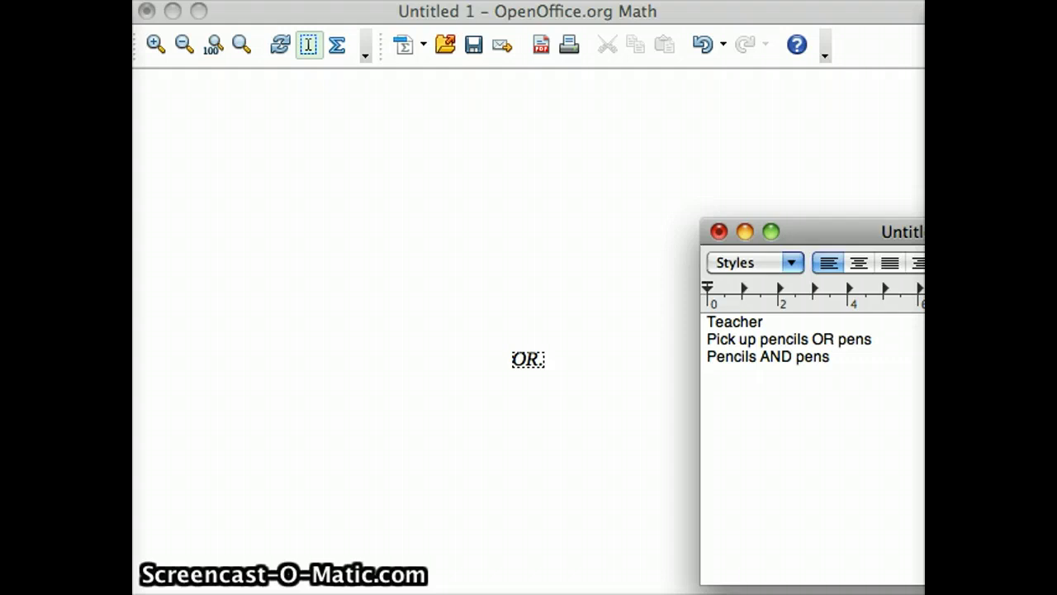
Switch to the Inkscape drawing and examine the Venn diagram for x+y
key(super+Tab)
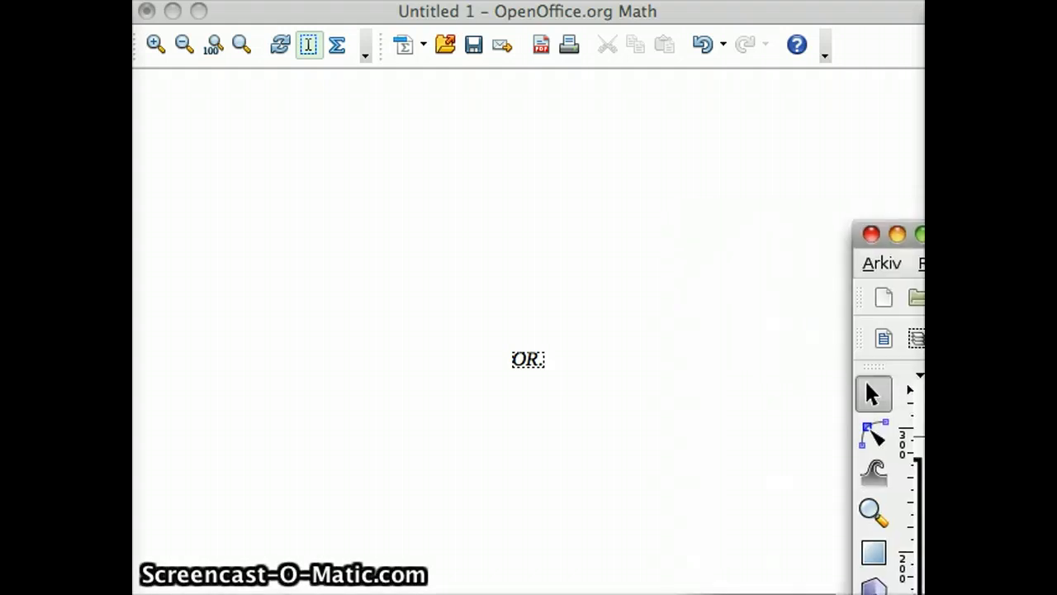
drag(924, 236, 591, 1)
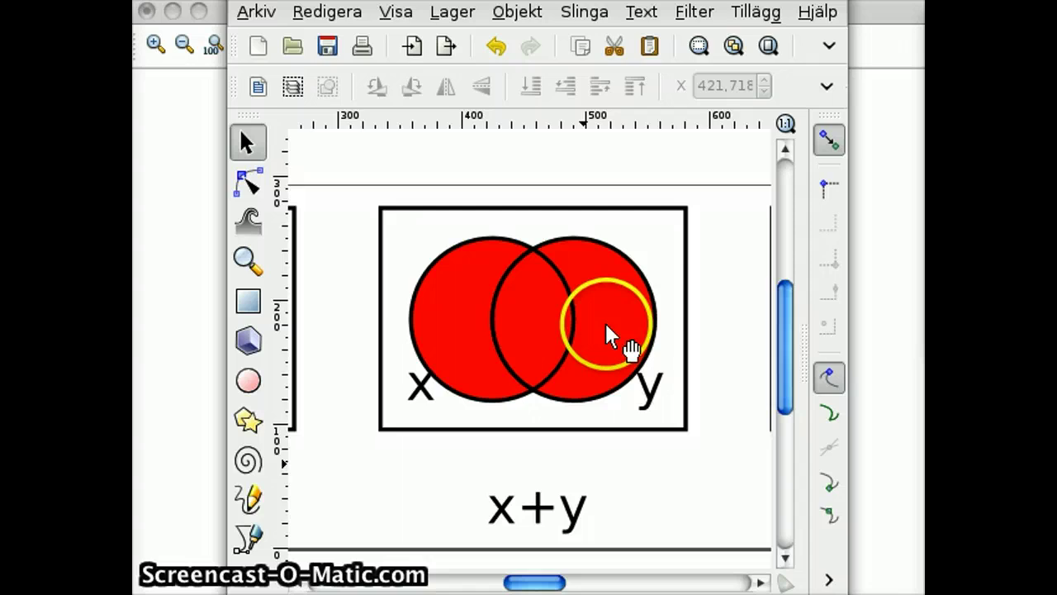
key(super+Tab)
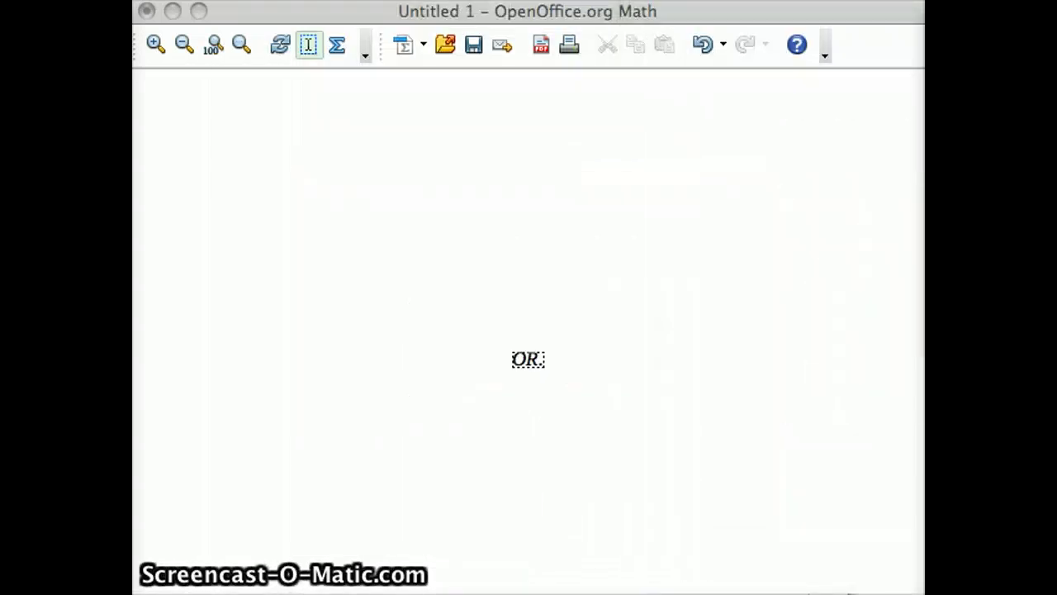
In the Logic Lab browser page, test the OR gate with both switches off, each switch on alone, and both off again
drag(1056, 347, 666, 4)
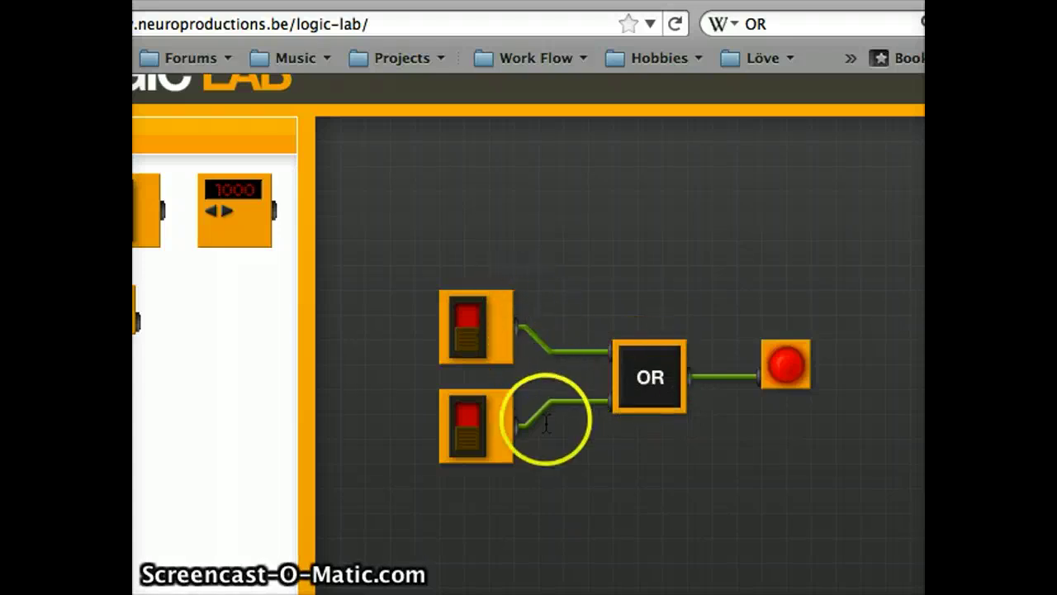
click(469, 337)
click(468, 434)
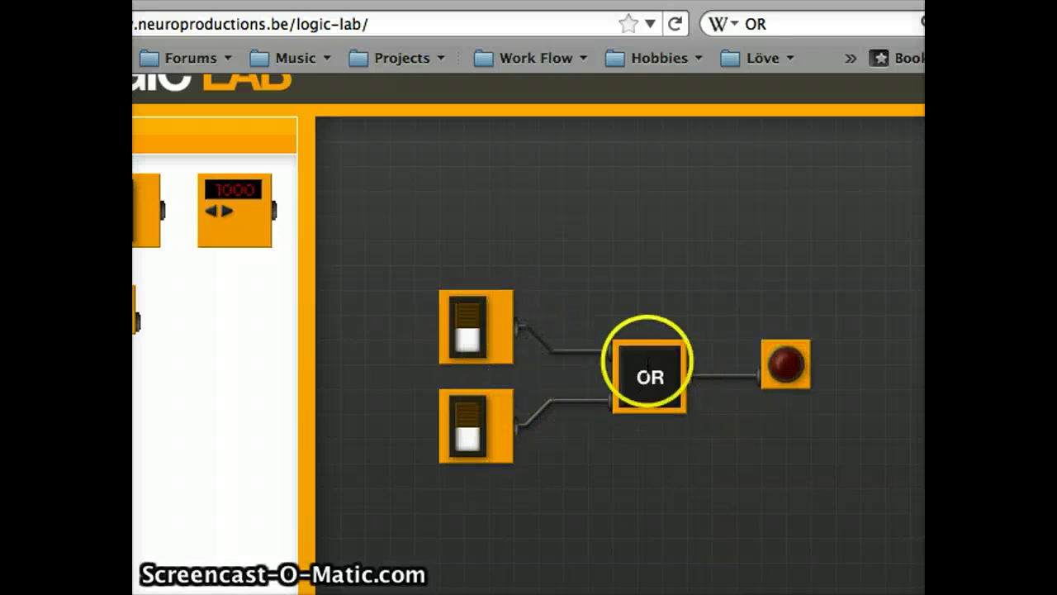
click(478, 331)
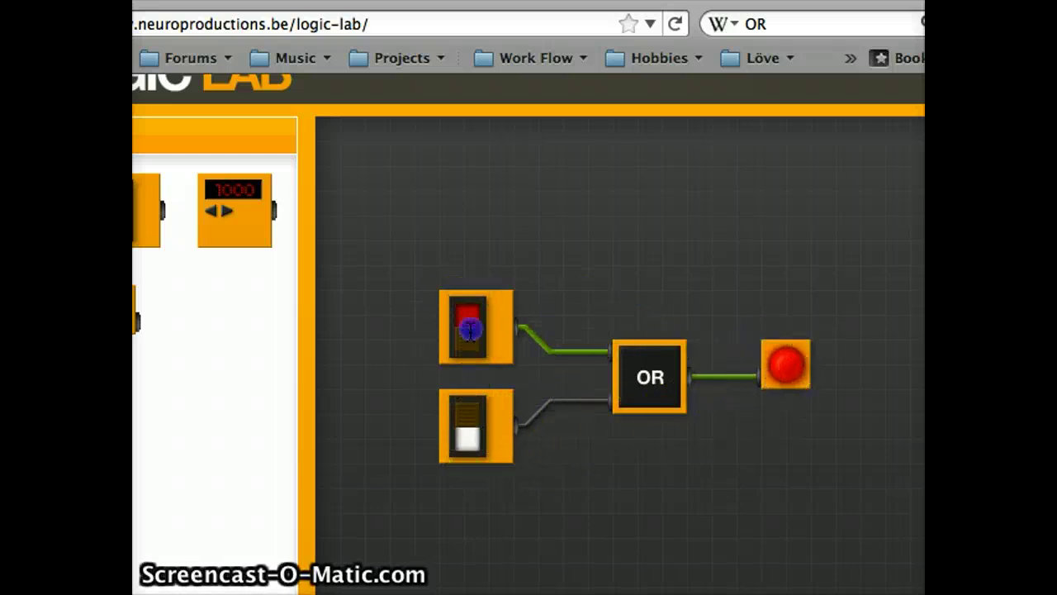
click(468, 327)
click(475, 435)
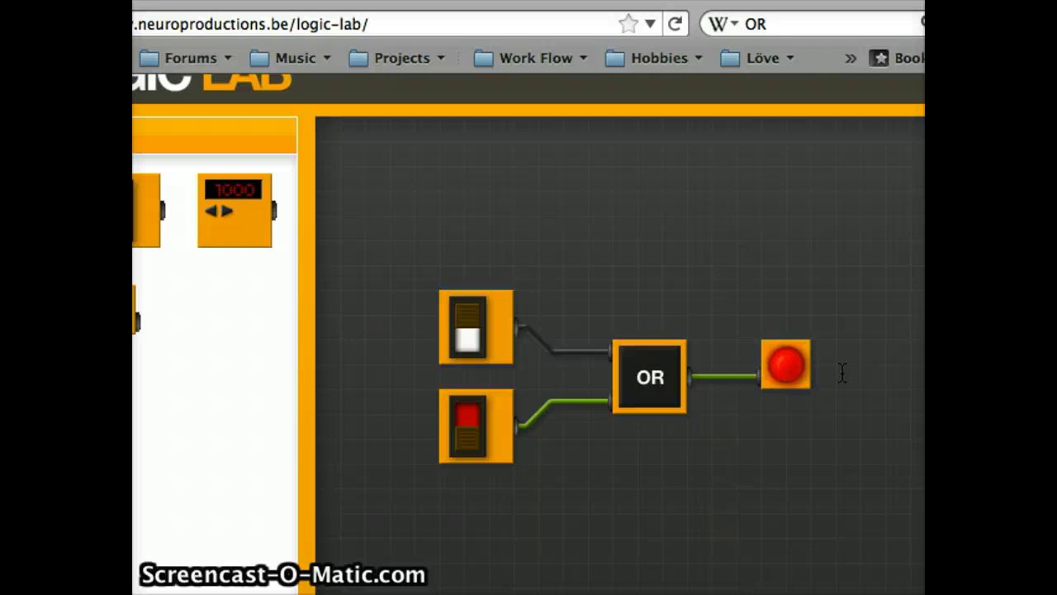
click(470, 430)
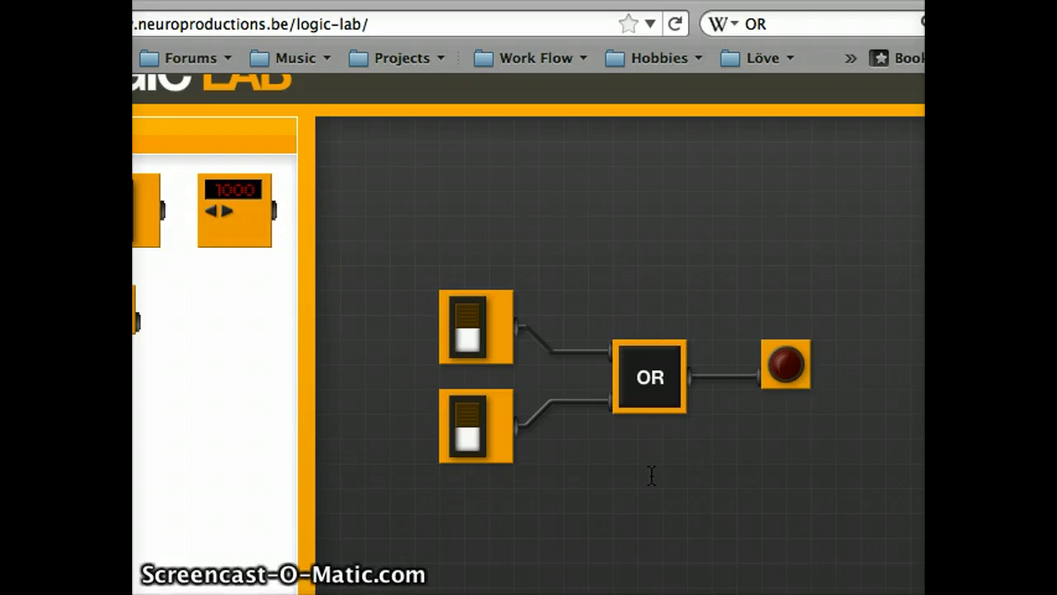
Examine the OR truth table in the Wikipedia article, and hide the browser
click(590, 129)
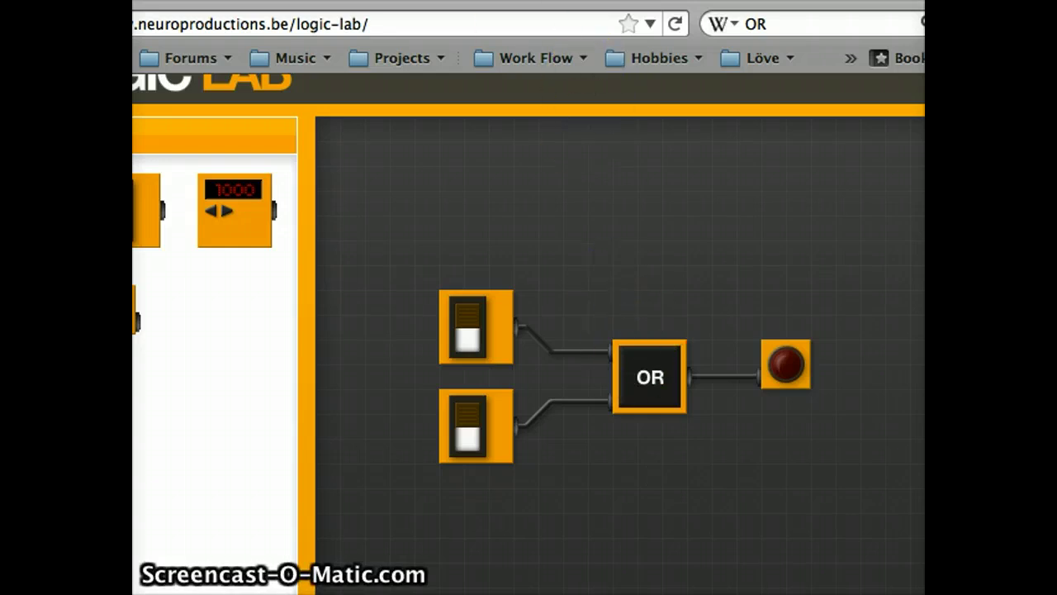
click(487, 0)
drag(529, 0, 225, 0)
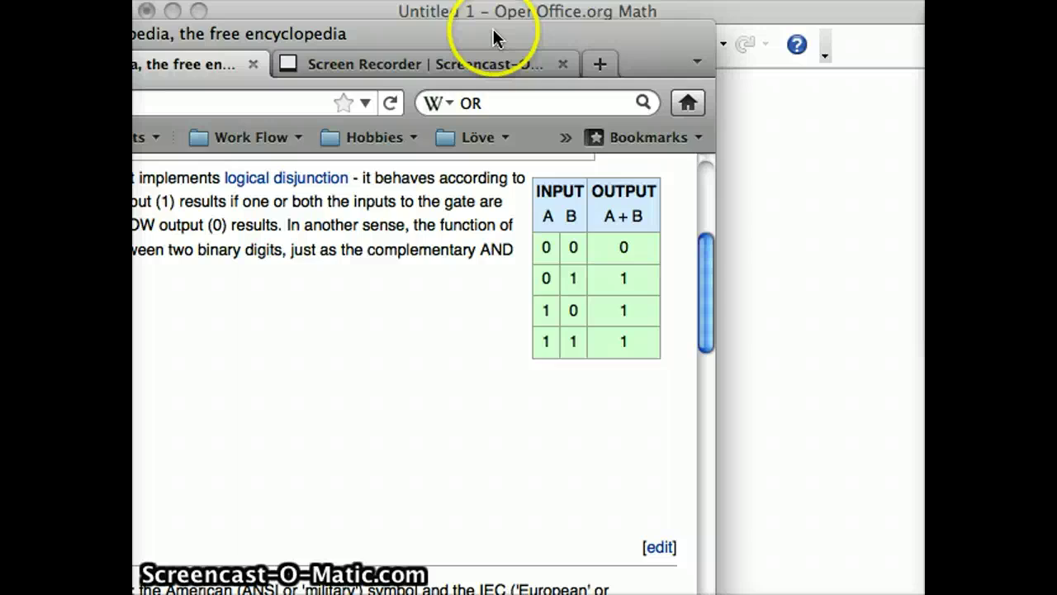
drag(453, 31, 627, 0)
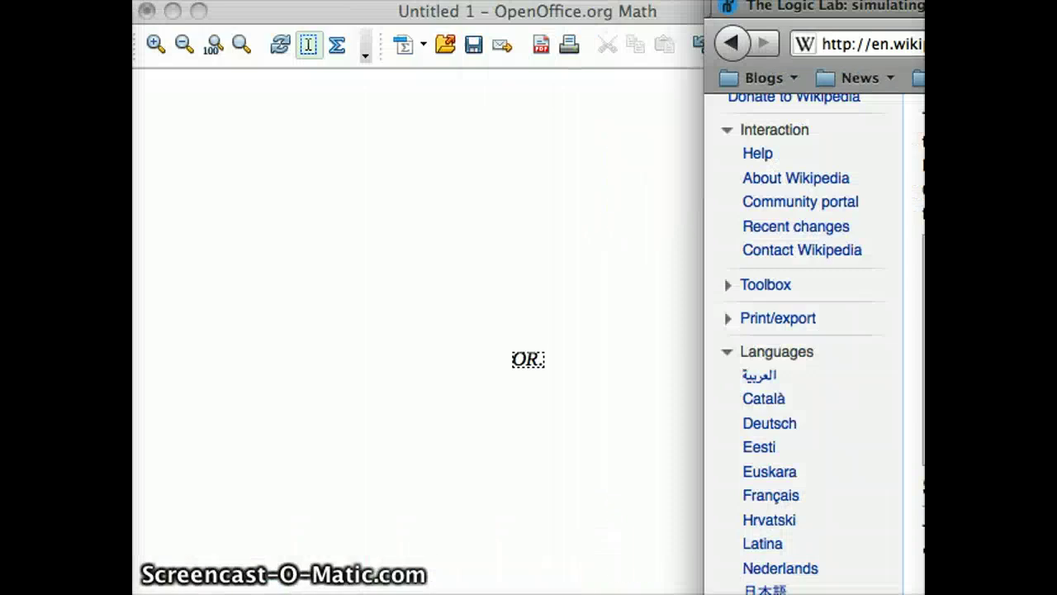
key(super+h)
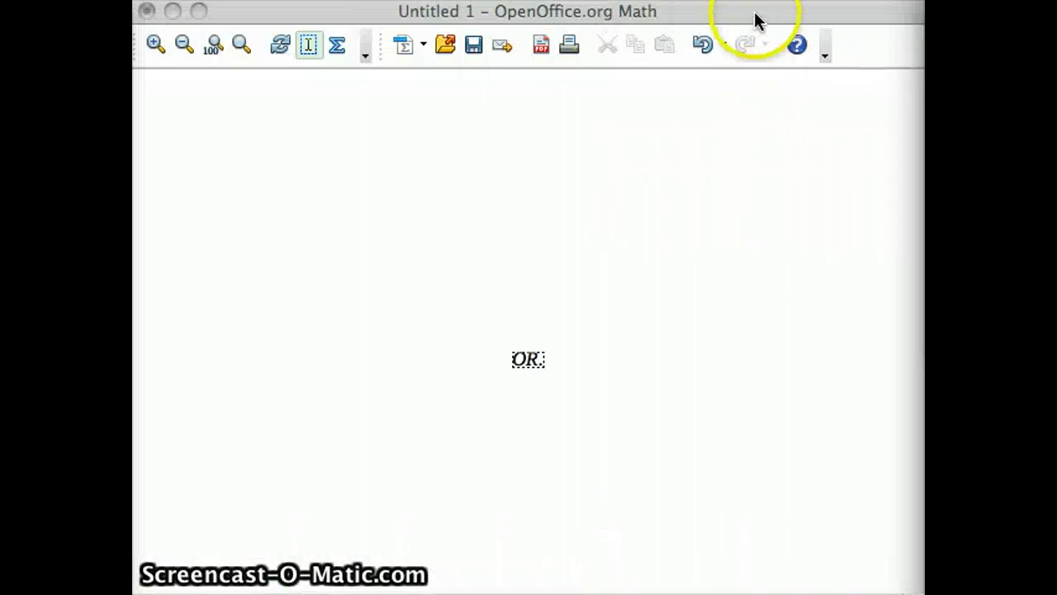
Replace the OR formula in OpenOffice Math with "A B" and enter a plus sign
click(755, 19)
key(super+a)
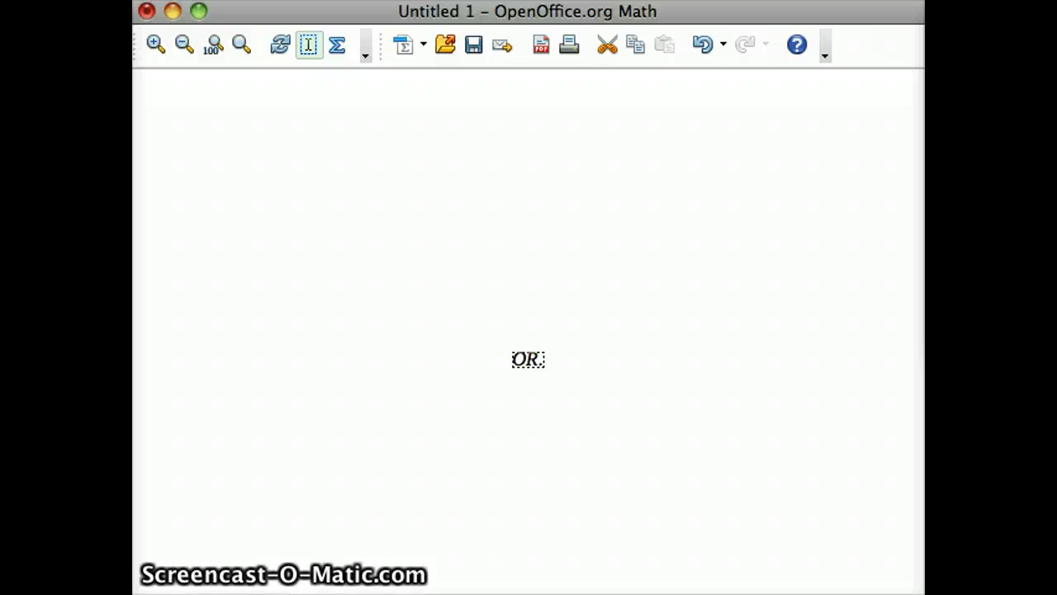
key(BackSpace)
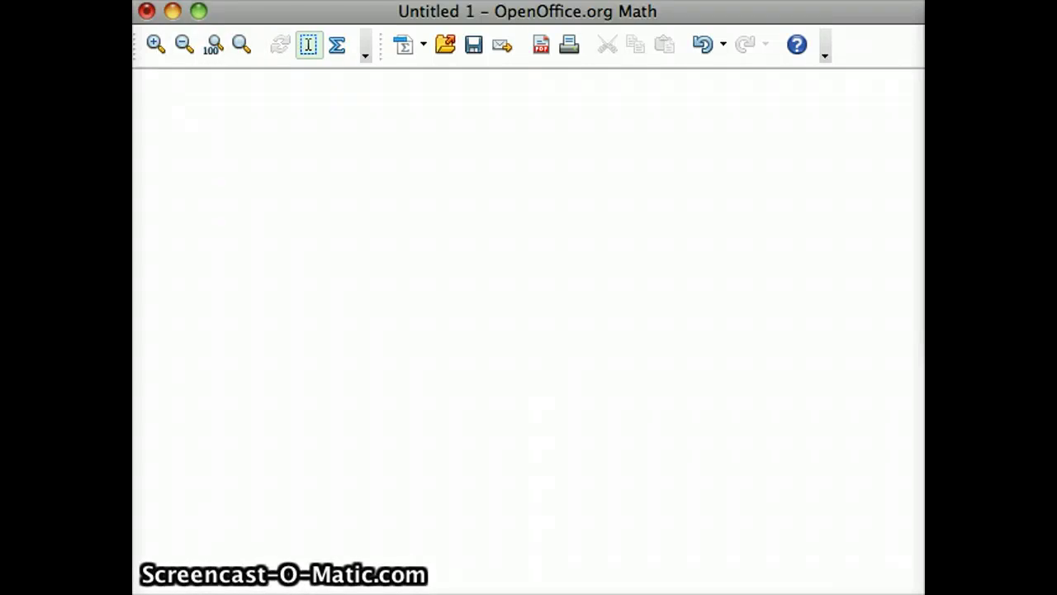
text(A B)
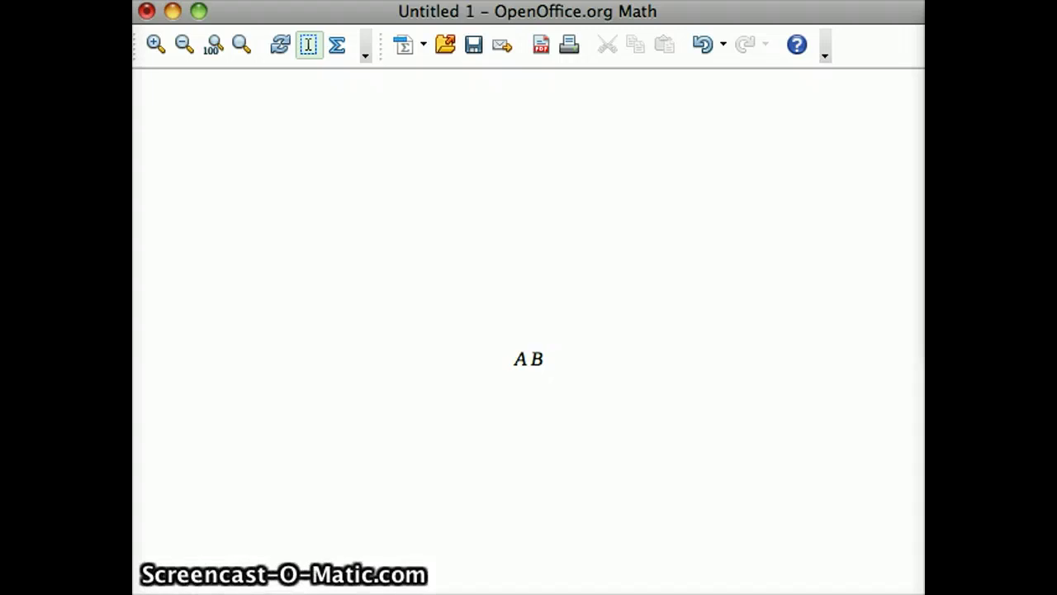
key(super+a)
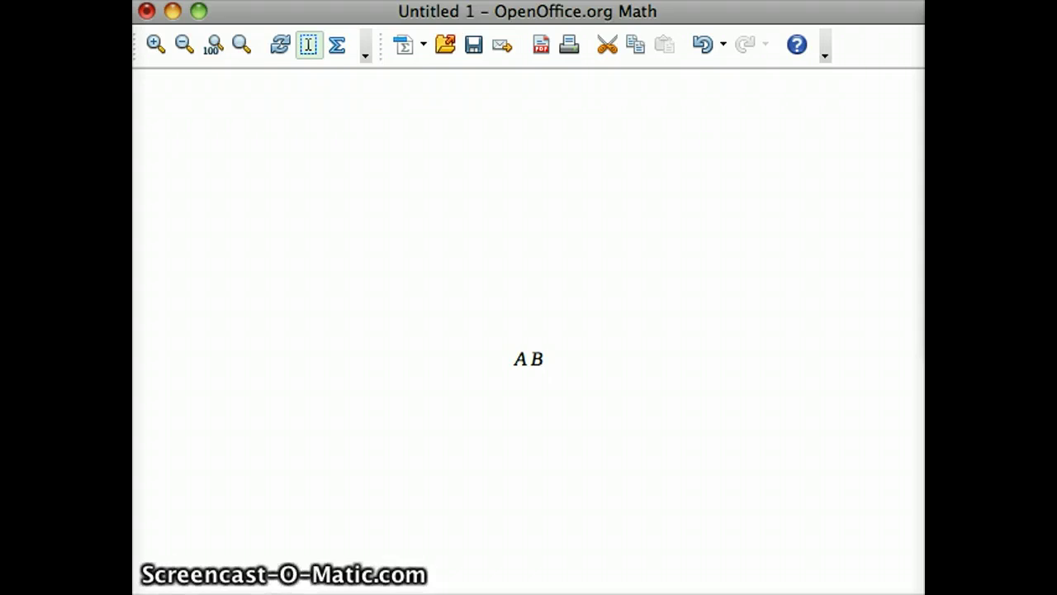
text(+)
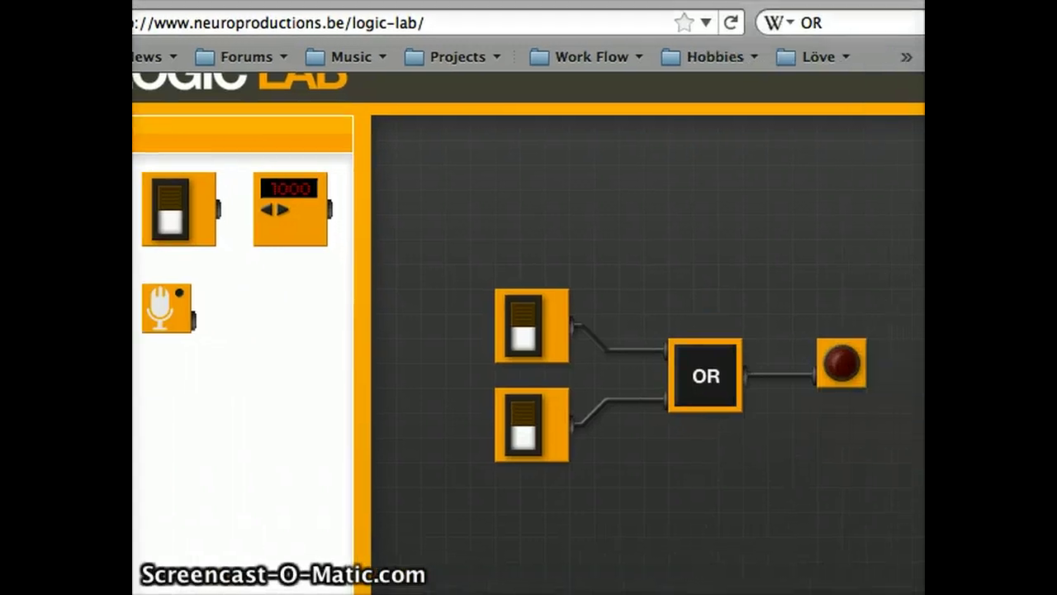
In the Logic Lab circuit, add a third switch above the other two and an AND gate above the OR gate
drag(233, 234, 597, 256)
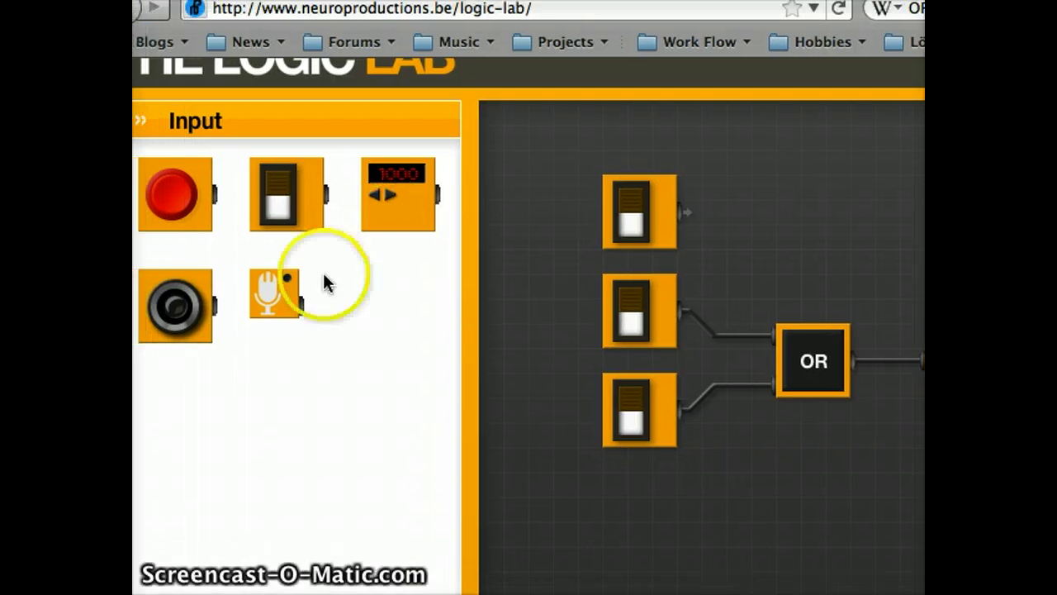
scroll(272, 311, down, 5)
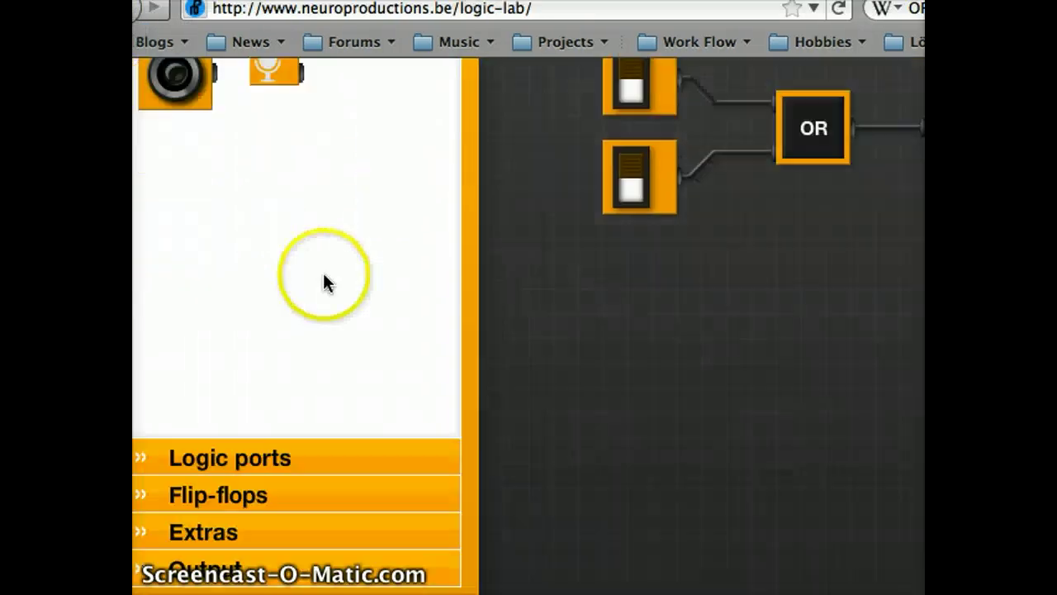
click(246, 398)
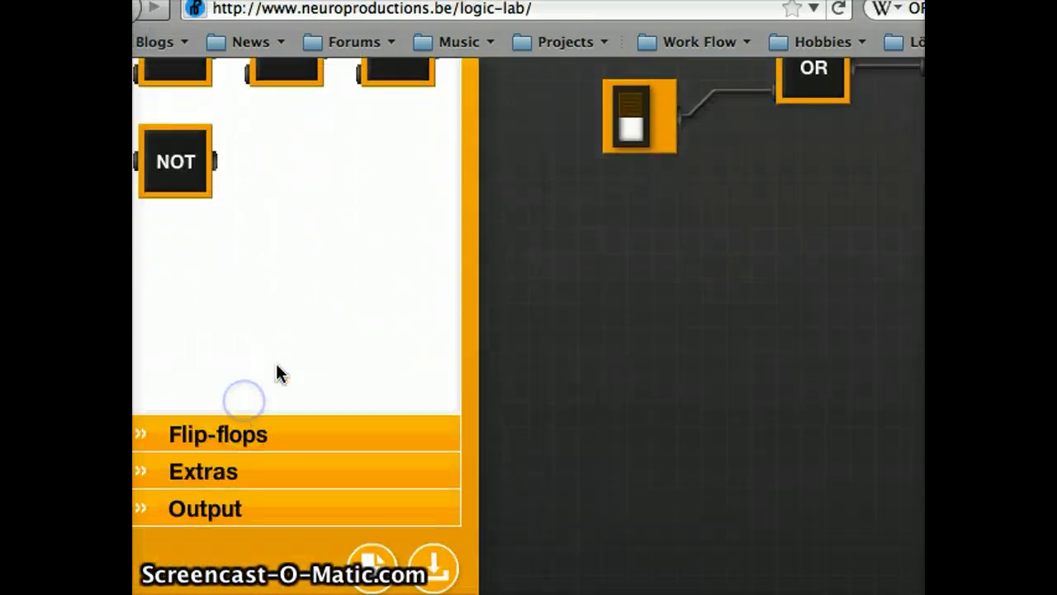
scroll(275, 363, up, 4)
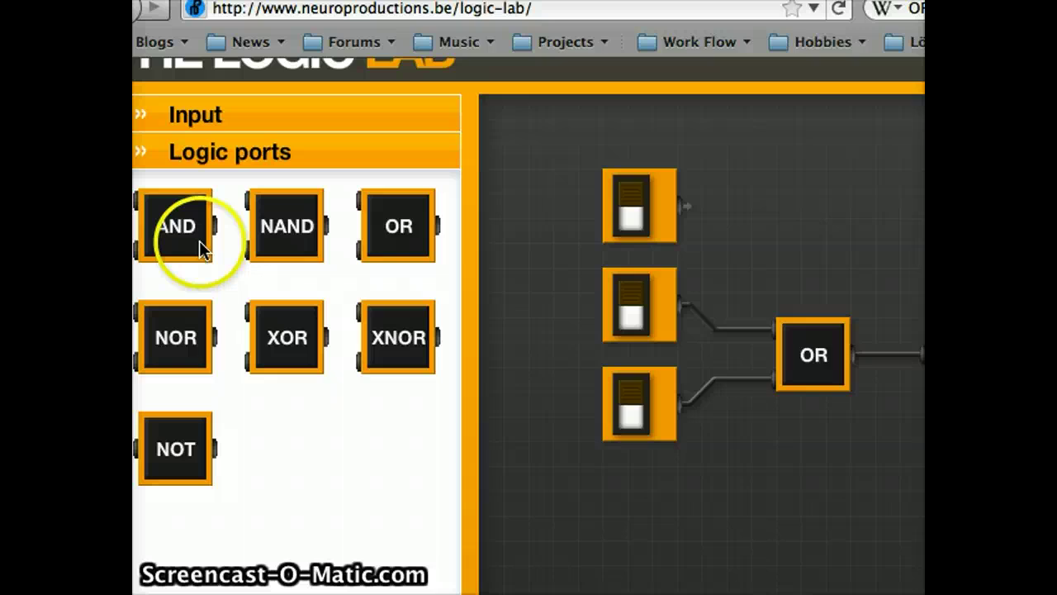
drag(175, 236, 816, 216)
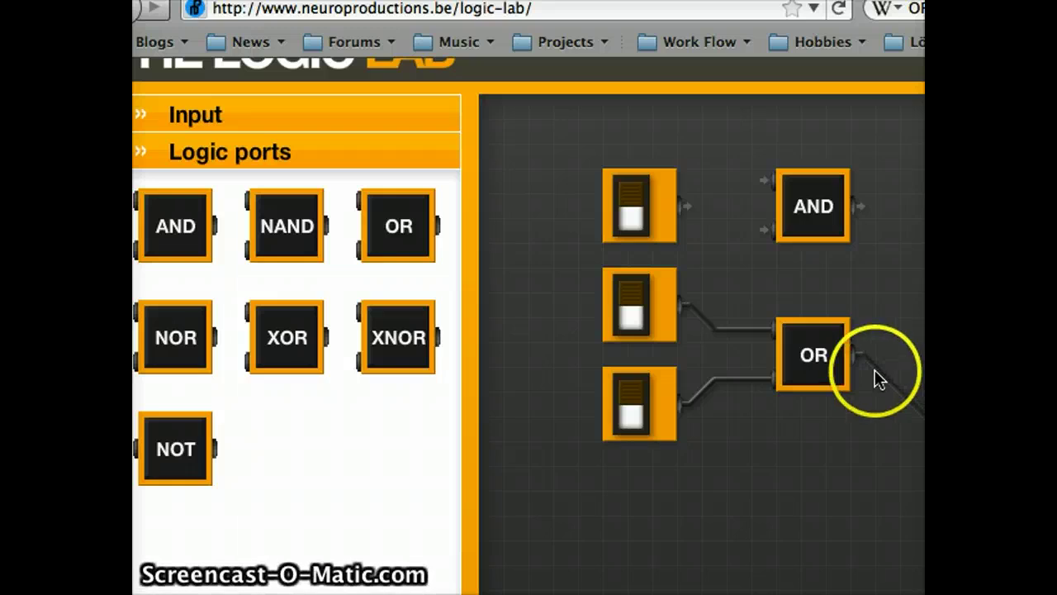
Move the OR and AND gates away from the switches and disconnect both switches from the OR gate
drag(829, 364, 950, 389)
drag(746, 356, 701, 338)
drag(679, 413, 688, 448)
drag(822, 223, 884, 269)
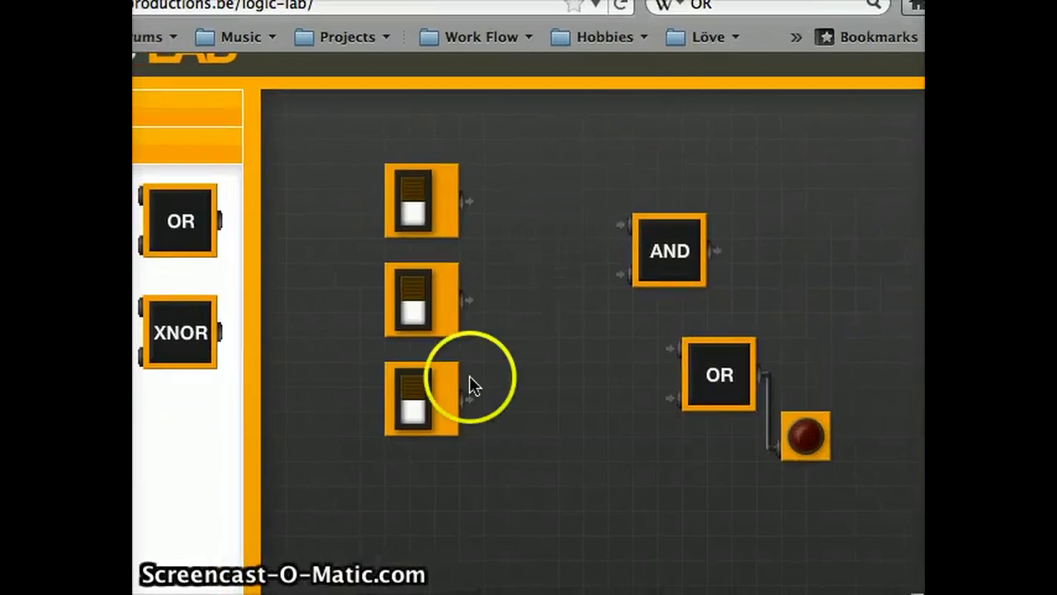
Place a three-output splitter from the Extras beside the middle switch and connect it to that switch
scroll(528, 331, down, 3)
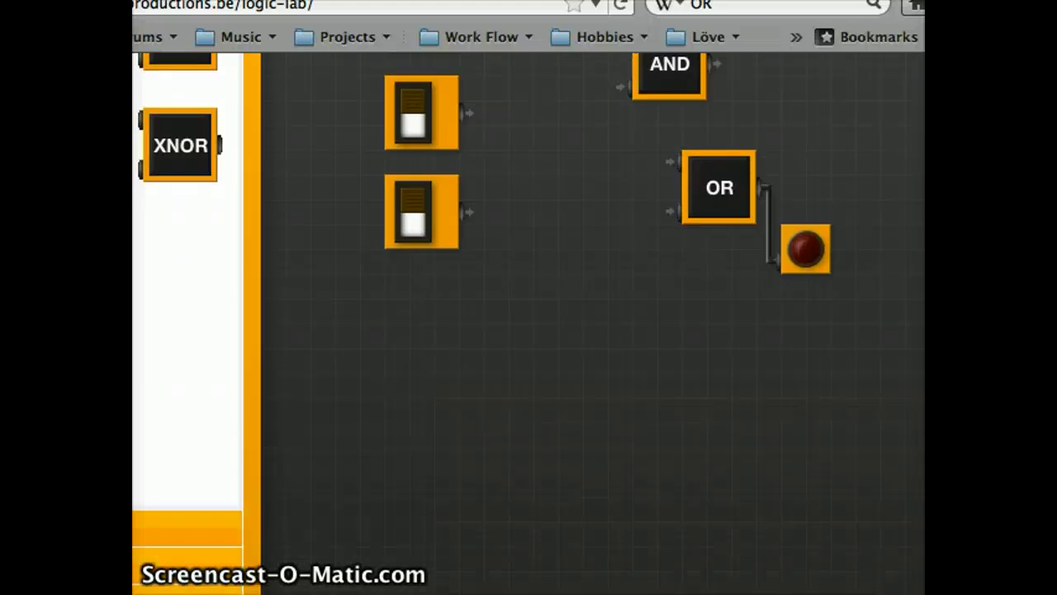
scroll(382, 378, up, 5)
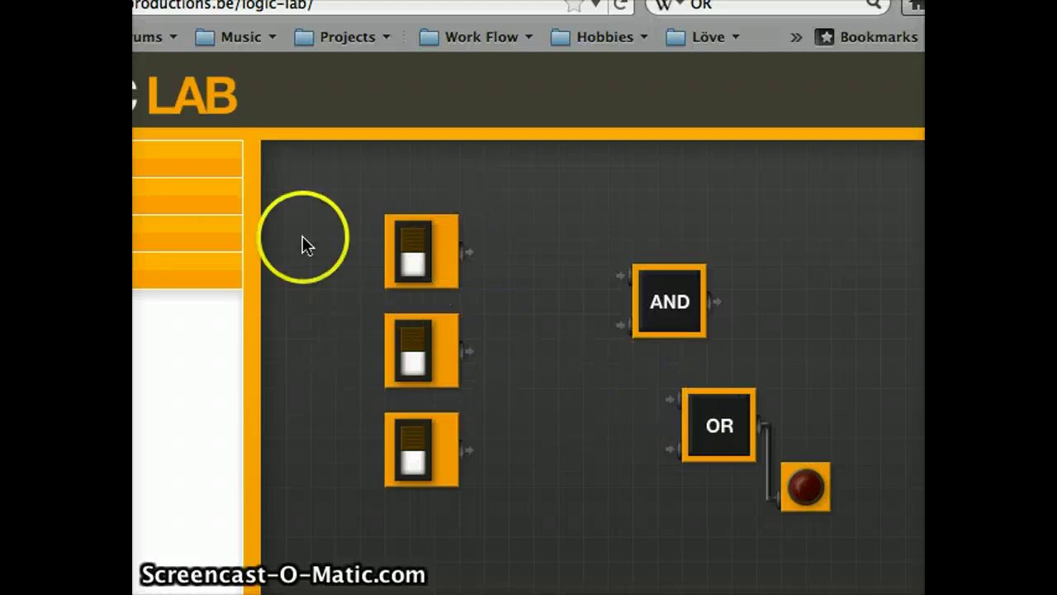
drag(136, 434, 504, 355)
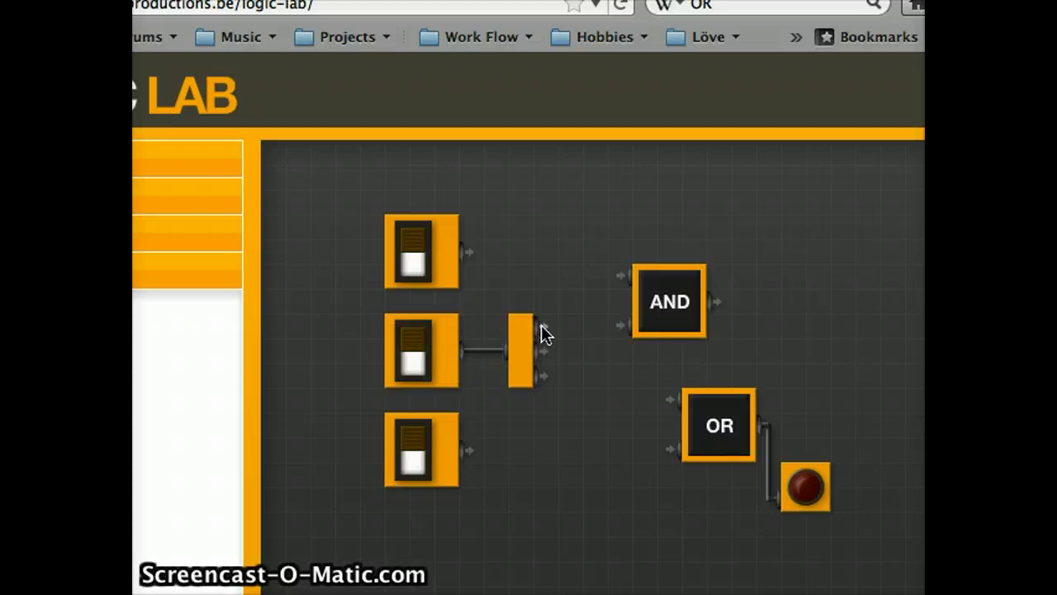
Wire the splitter to the AND gate's lower and OR gate's upper inputs, the bottom switch to OR, and the top switch to AND
drag(630, 330, 631, 329)
drag(542, 376, 682, 401)
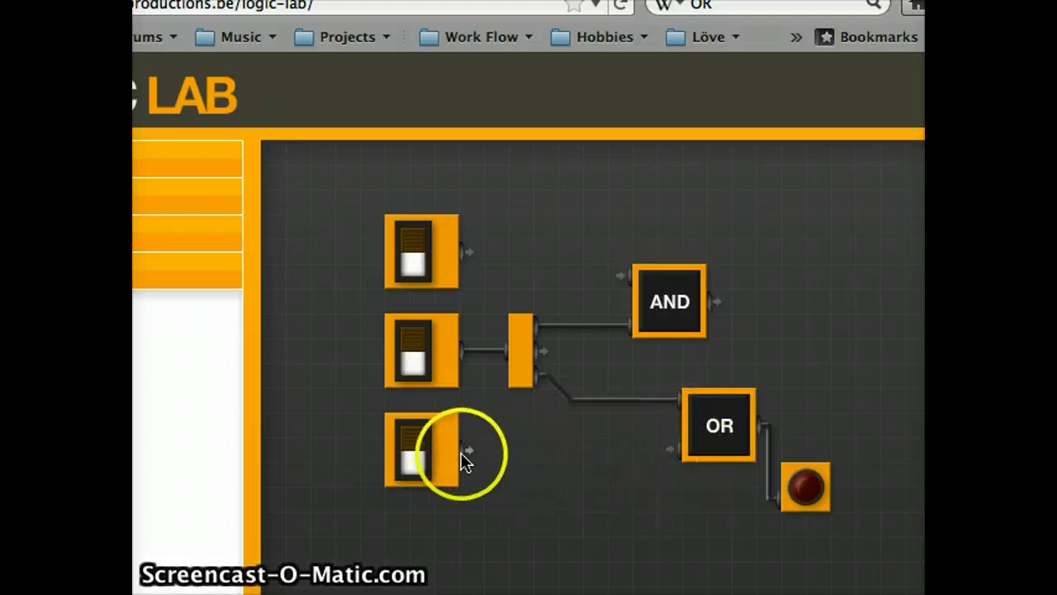
drag(472, 459, 686, 451)
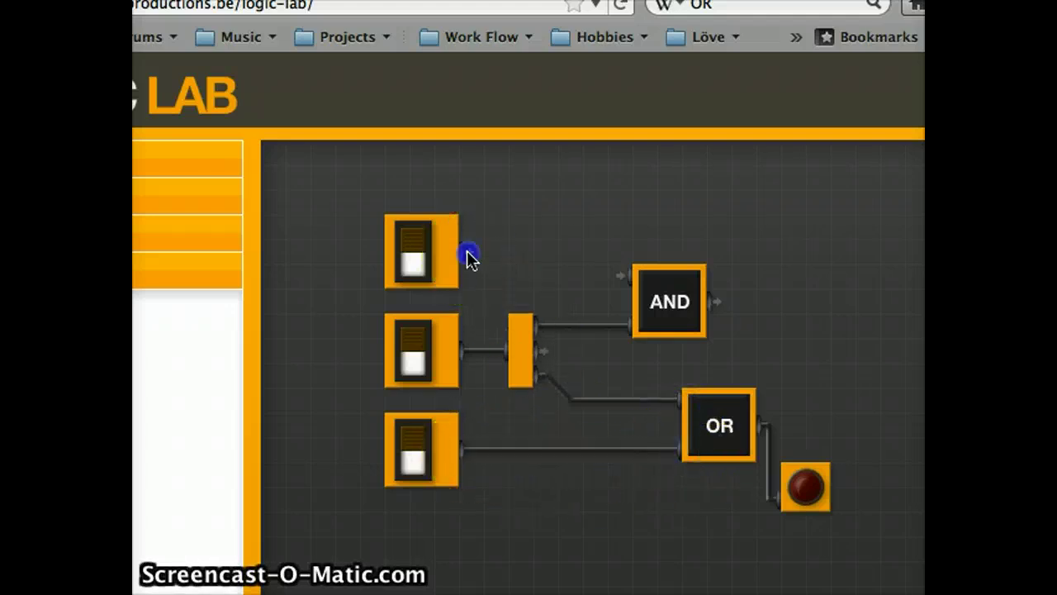
drag(466, 251, 631, 281)
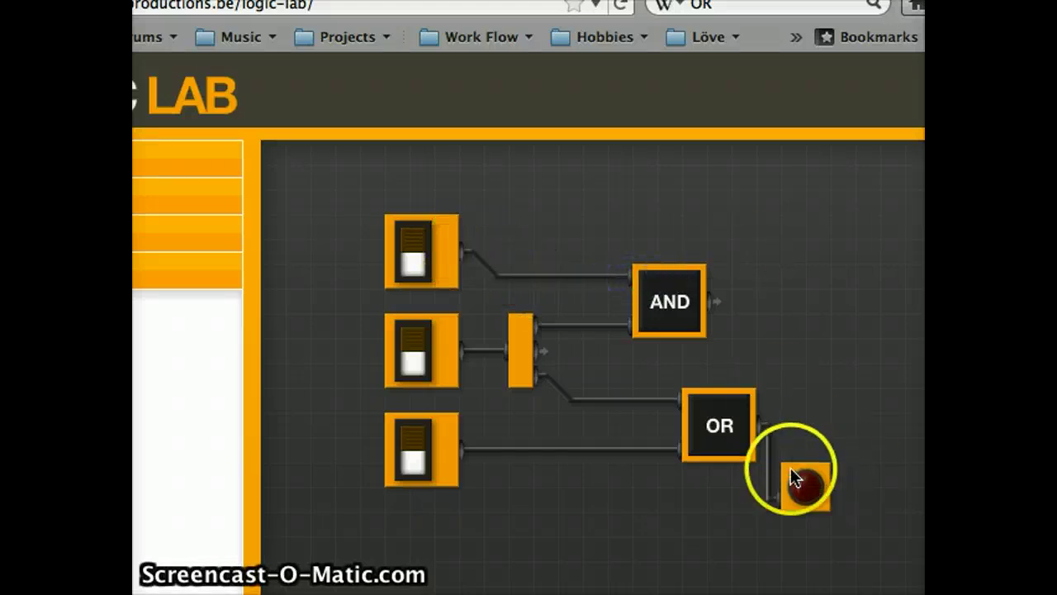
Move the lamp up and away from the OR gate and show the logic gates among the available parts
drag(800, 484, 852, 367)
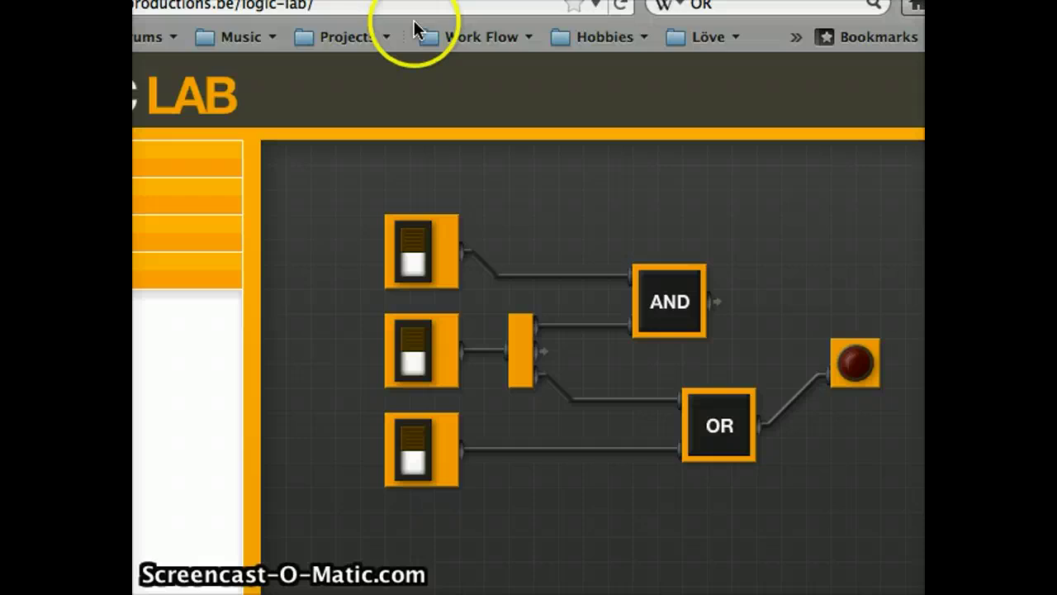
scroll(199, 165, down, 5)
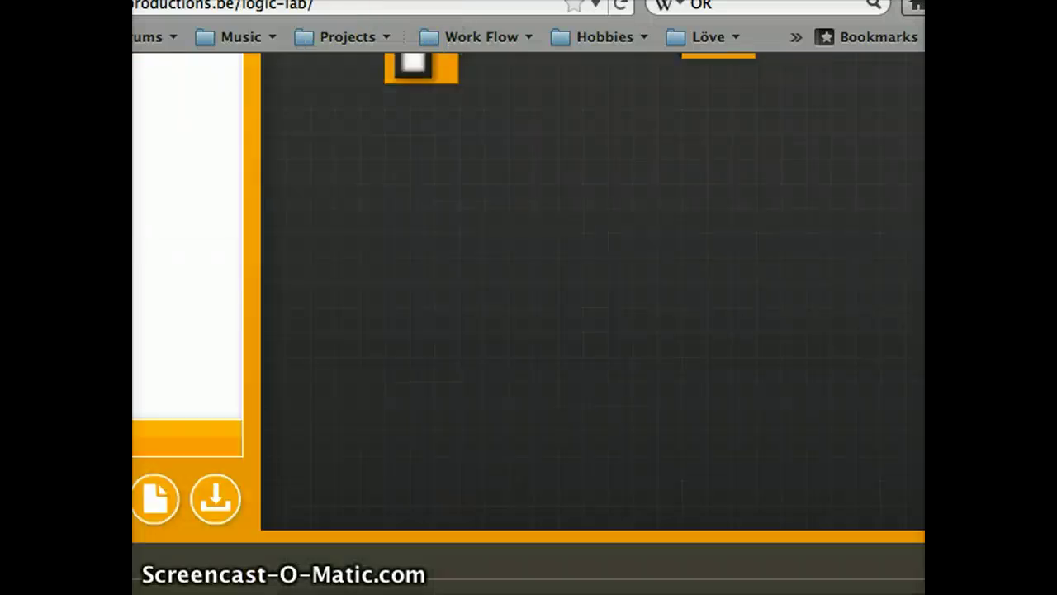
scroll(165, 496, up, 3)
scroll(166, 496, down, 2)
click(165, 510)
scroll(165, 495, up, 2)
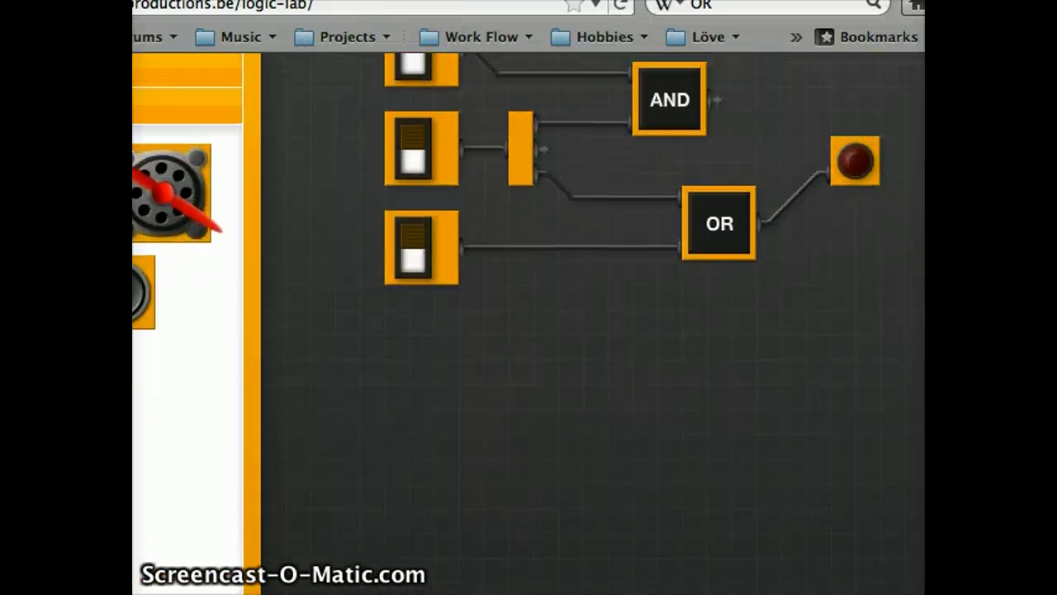
scroll(529, 323, up, 3)
click(149, 233)
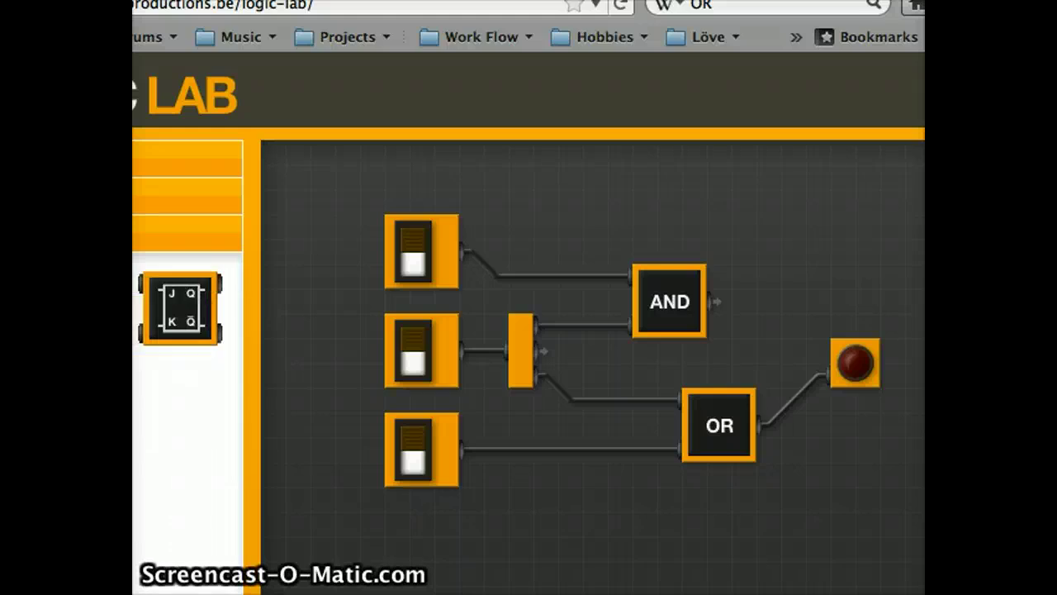
click(149, 196)
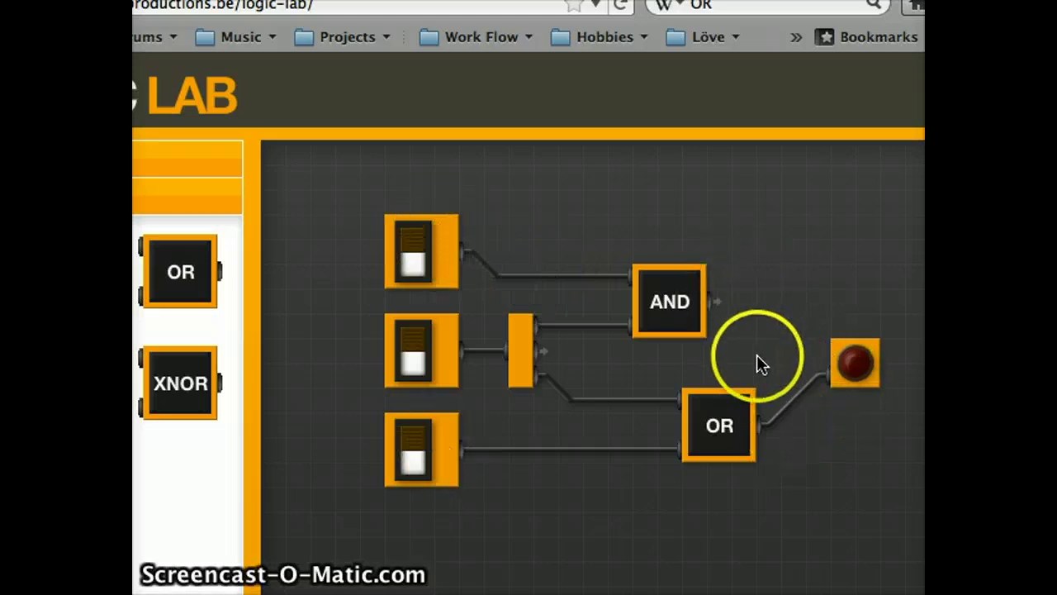
Move the lamp farther away from the gates and disconnect it from the OR gate's output
scroll(756, 354, right, 3)
drag(719, 364, 761, 350)
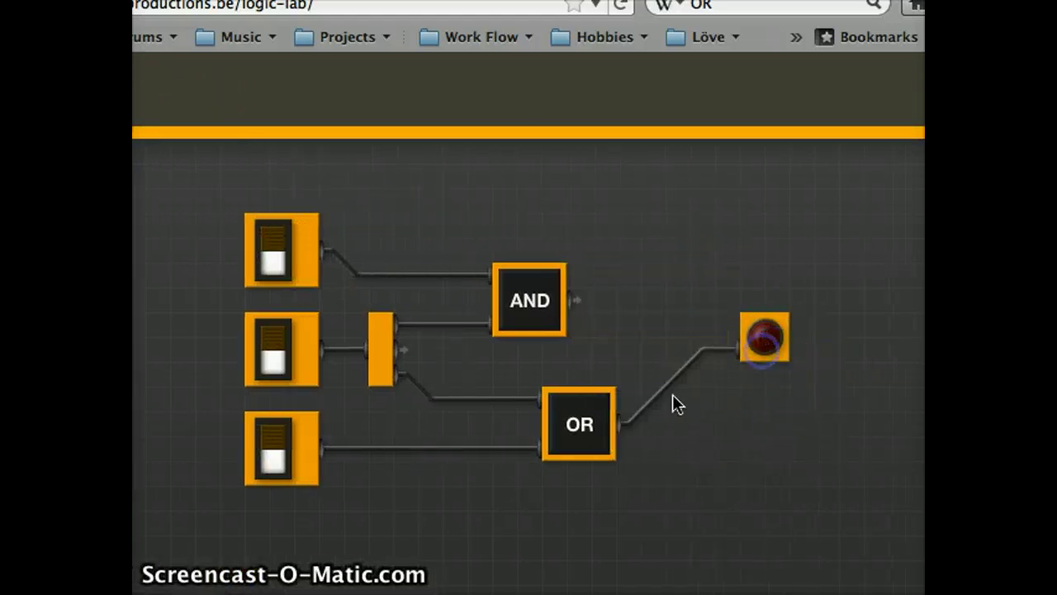
click(625, 424)
Place a second AND gate between the two existing gates and the lamp
scroll(528, 355, left, 5)
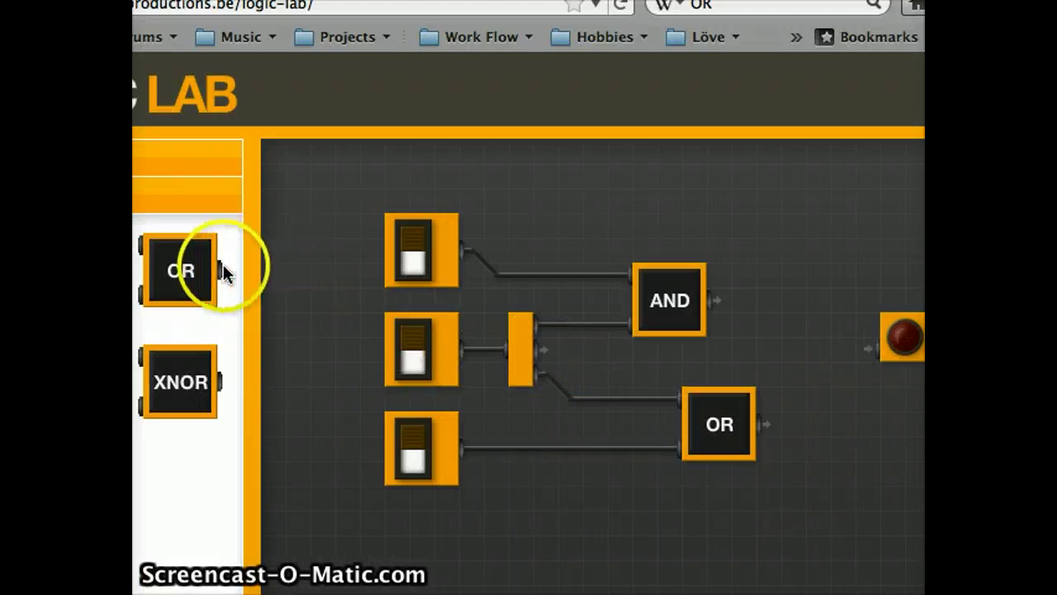
drag(70, 270, 819, 327)
scroll(771, 367, right, 3)
scroll(780, 364, right, 3)
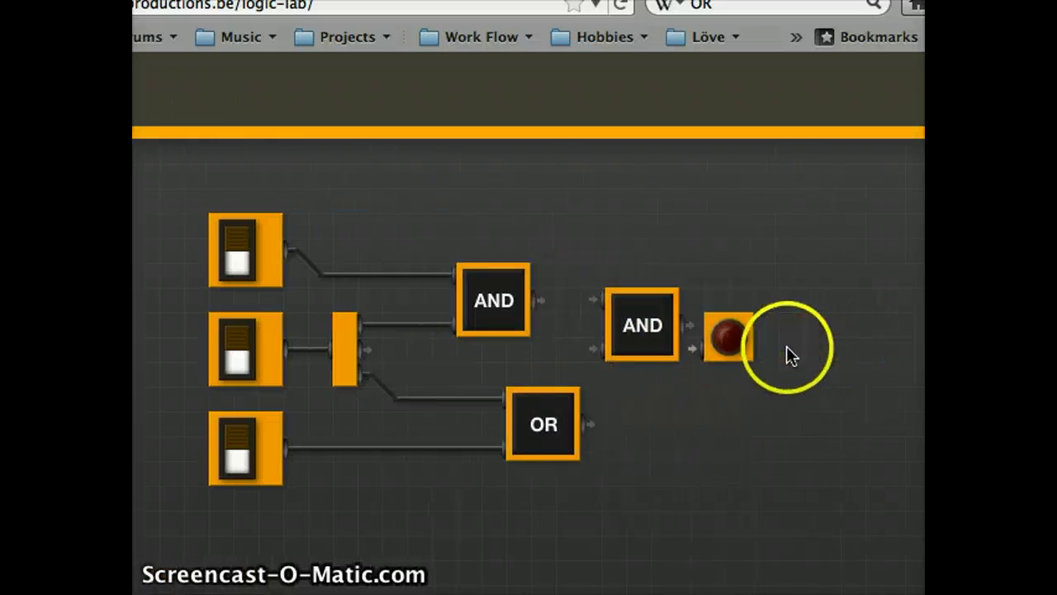
Reposition the lamp, connect the new AND gate's output to it, and wire the first AND and the OR outputs into the new AND gate
drag(694, 340, 740, 314)
drag(641, 334, 698, 327)
drag(488, 299, 546, 301)
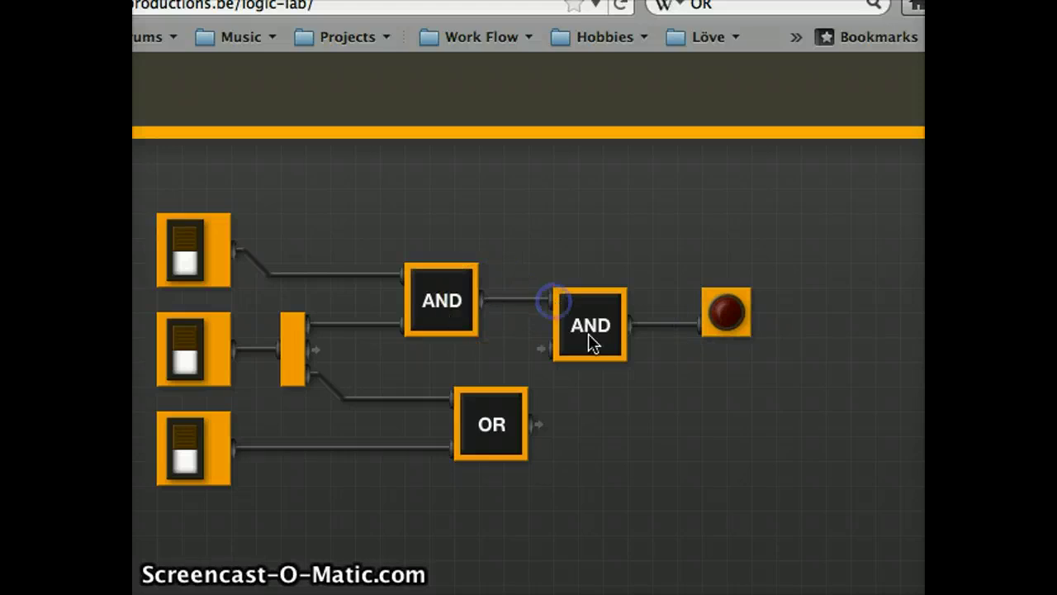
drag(538, 426, 551, 351)
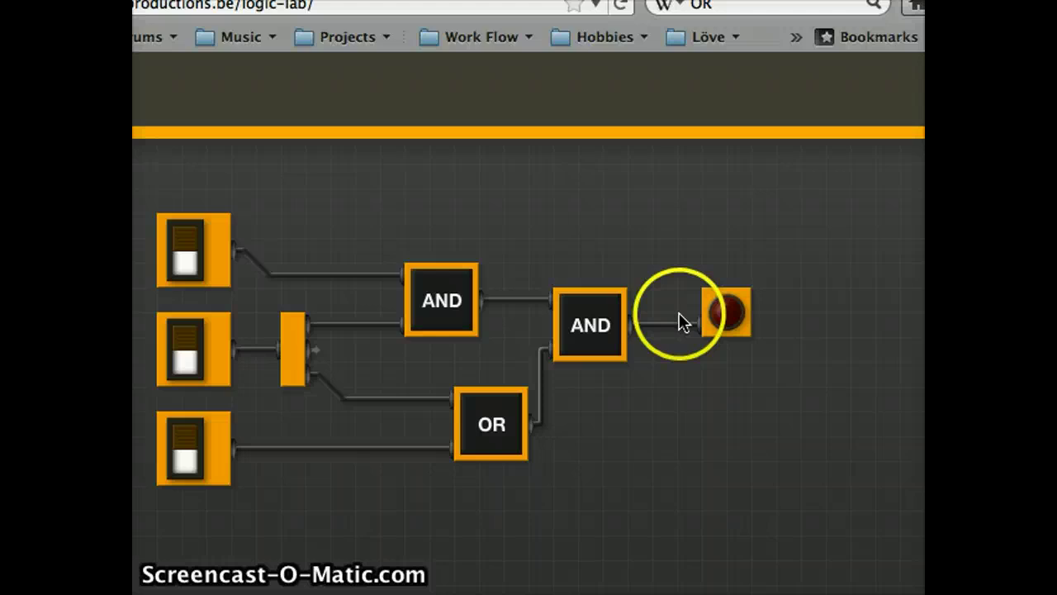
Test the circuit by turning on the top, middle and bottom switches in turn, and switch off the middle, top and bottom ones
click(183, 258)
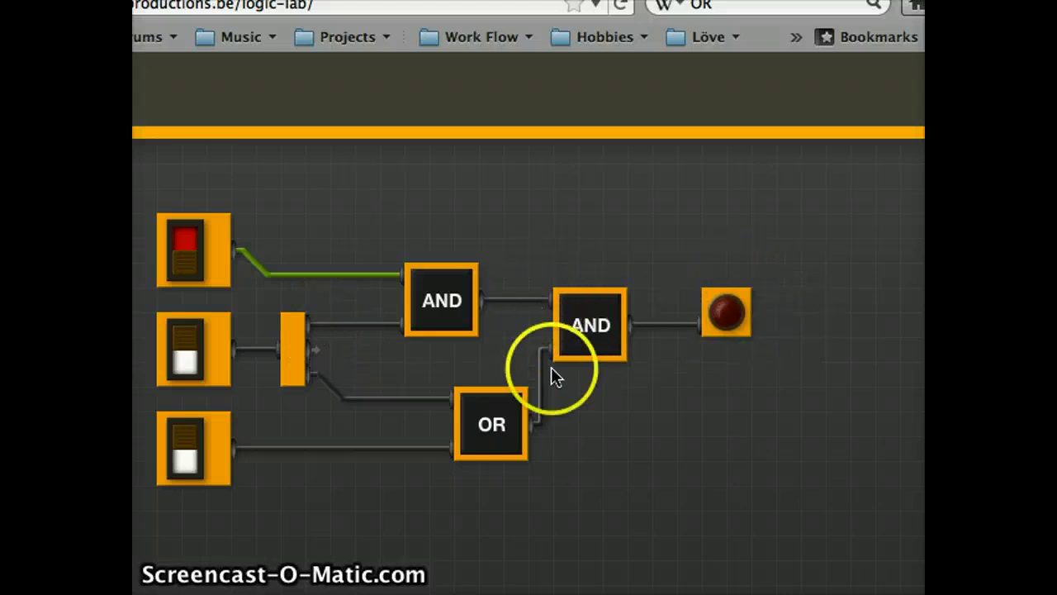
click(186, 343)
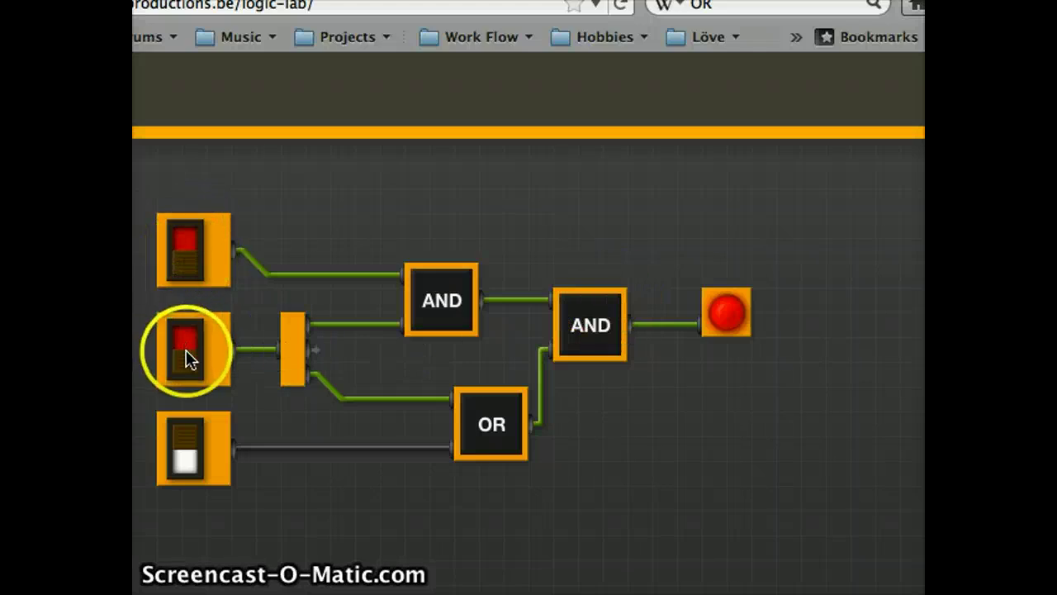
click(186, 443)
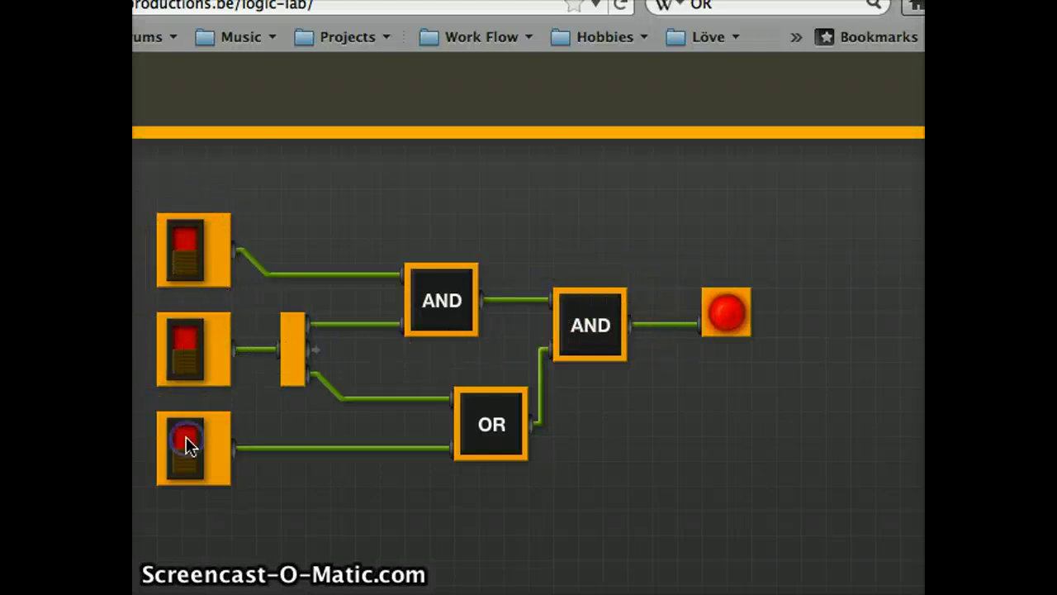
click(189, 361)
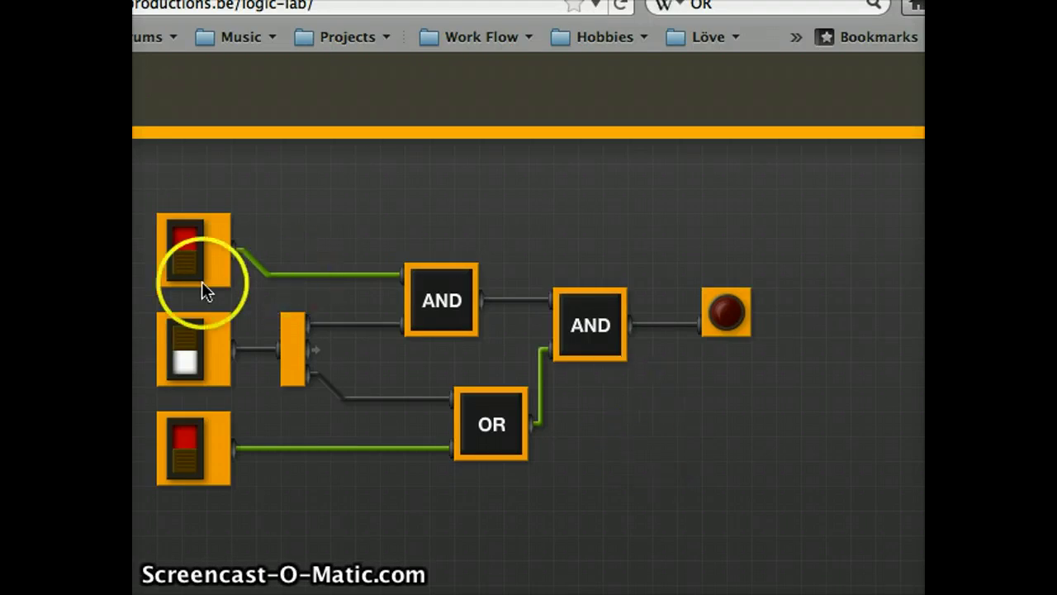
click(187, 261)
click(198, 464)
Test the circuit with one switch on at a time: the middle, bottom, top, and middle again
click(184, 357)
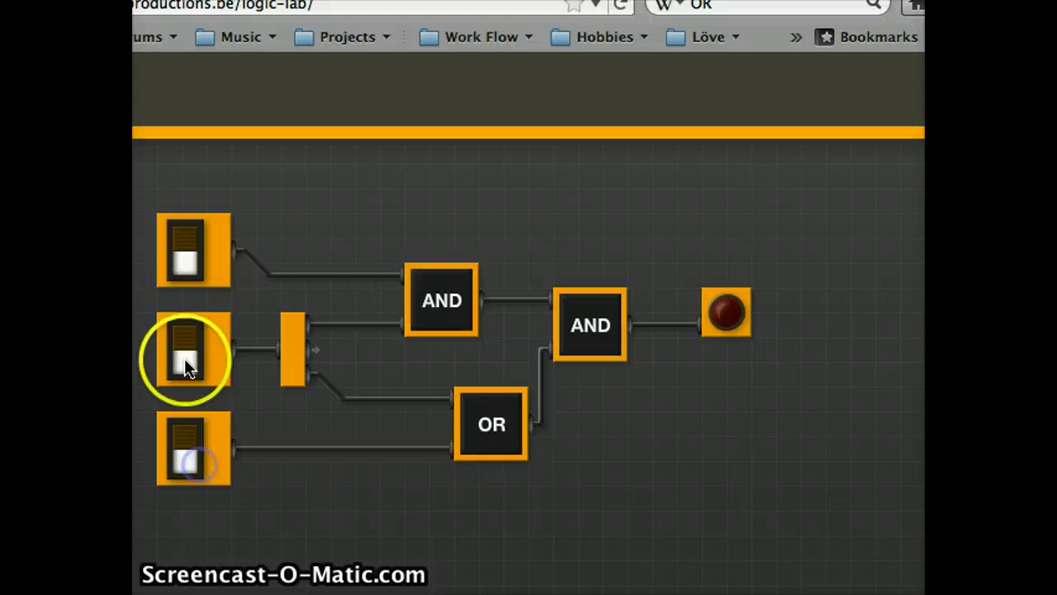
click(184, 347)
click(189, 457)
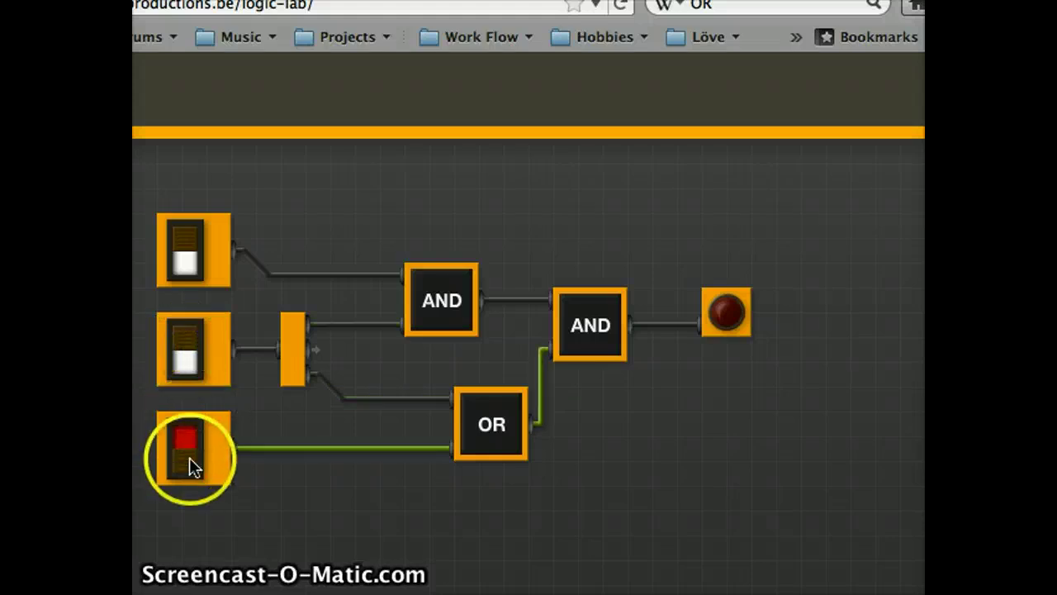
click(189, 456)
click(190, 236)
click(187, 251)
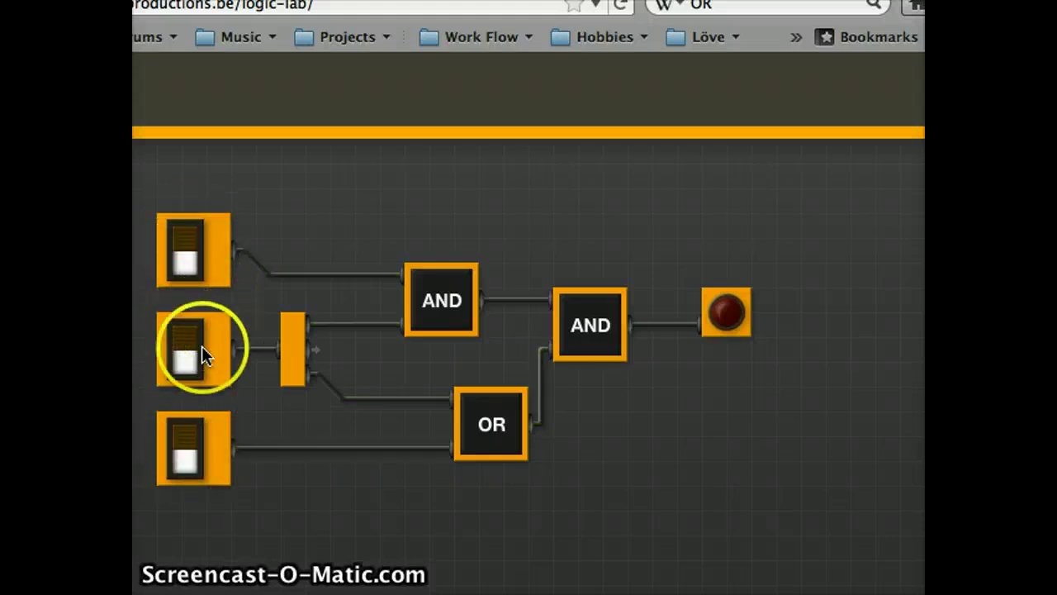
click(193, 348)
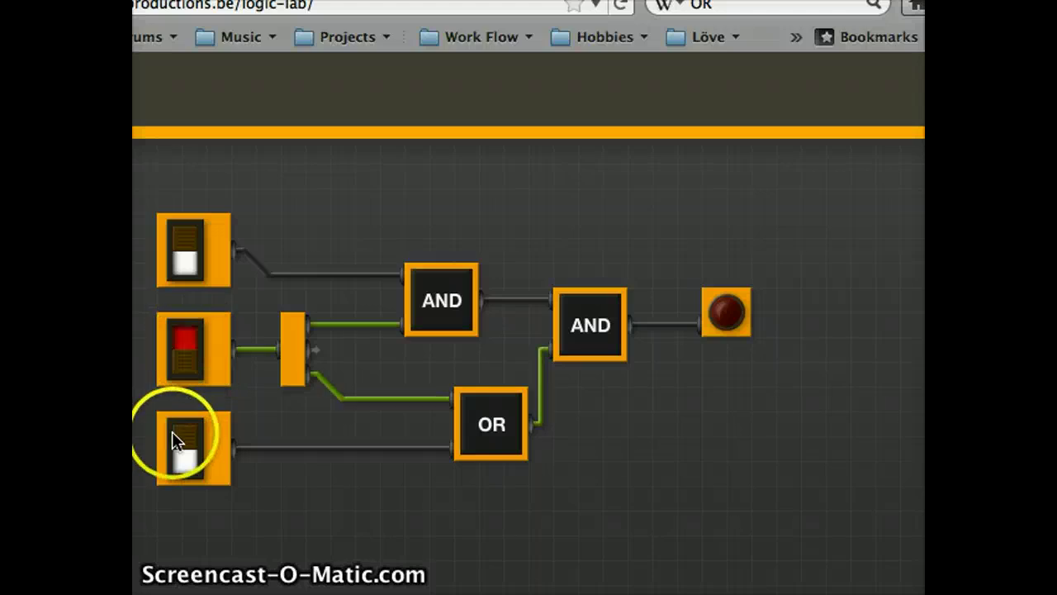
click(184, 366)
Turn on all three switches, toggle the bottom one while the other two stay on, and switch everything off
click(184, 449)
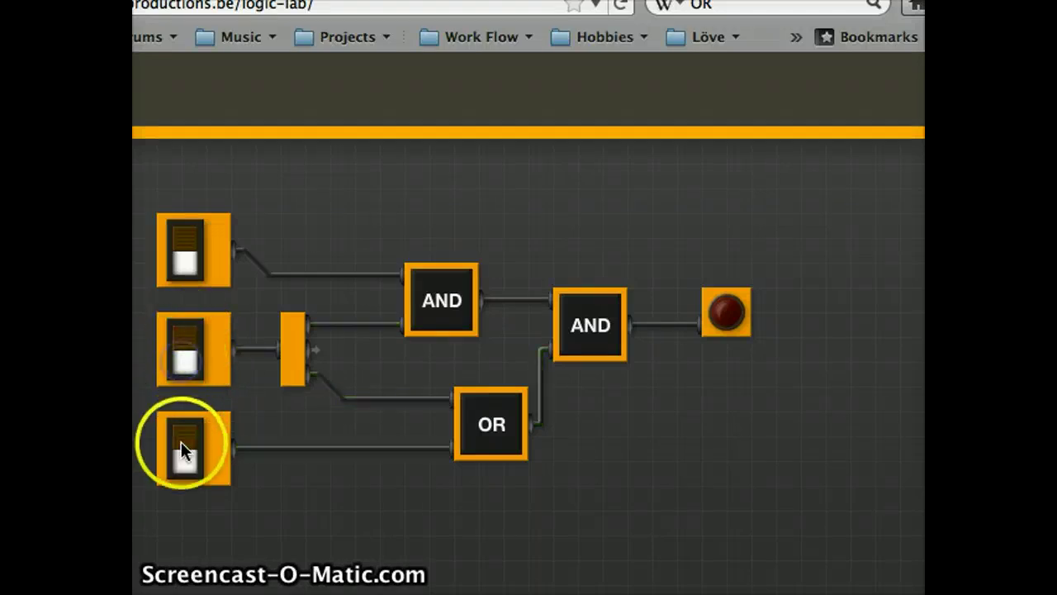
click(185, 275)
click(176, 349)
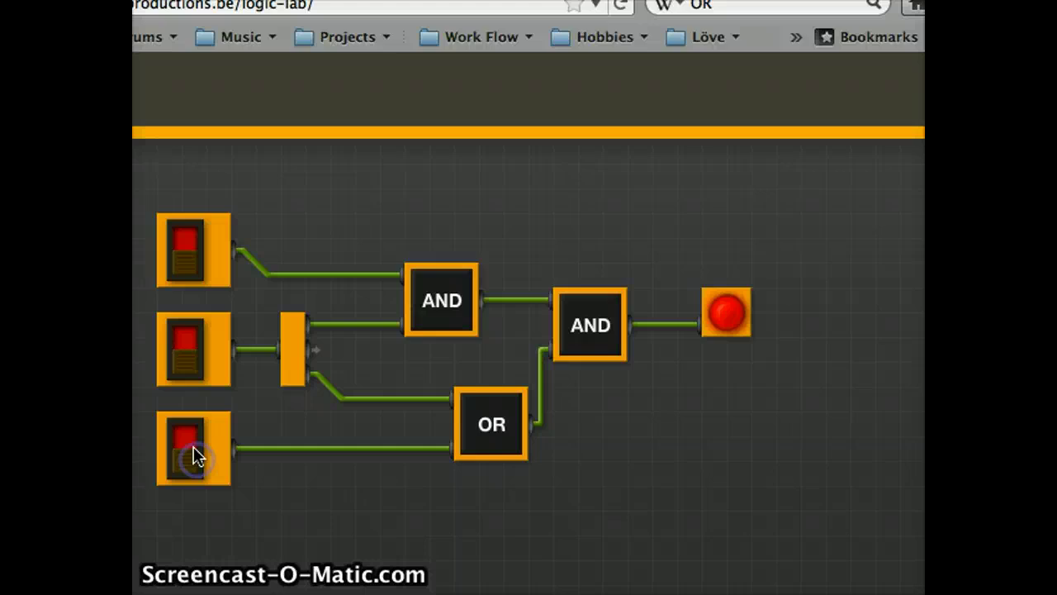
click(191, 461)
click(189, 433)
click(194, 450)
click(176, 355)
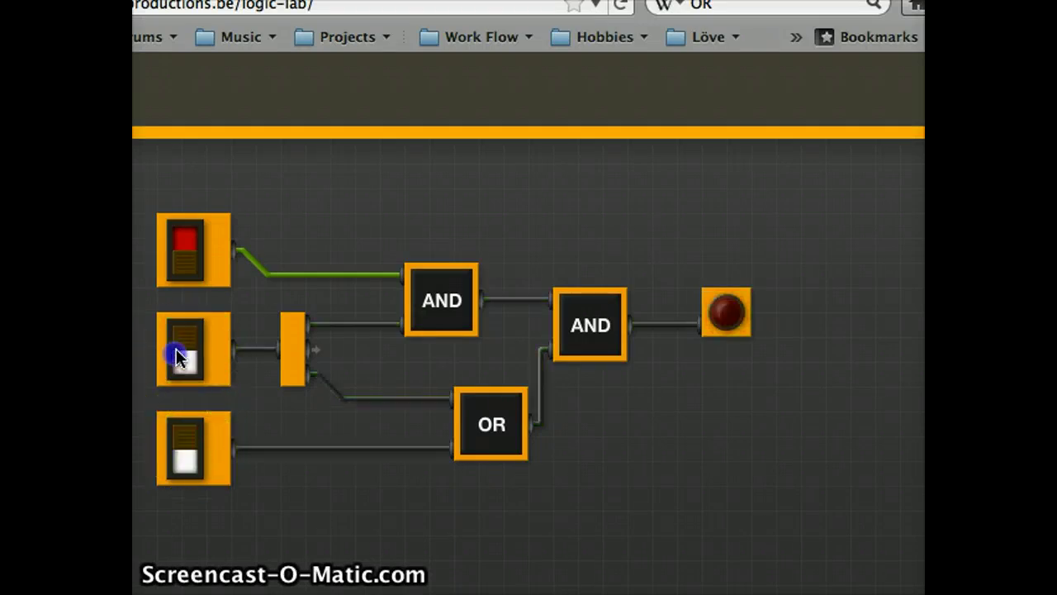
click(187, 251)
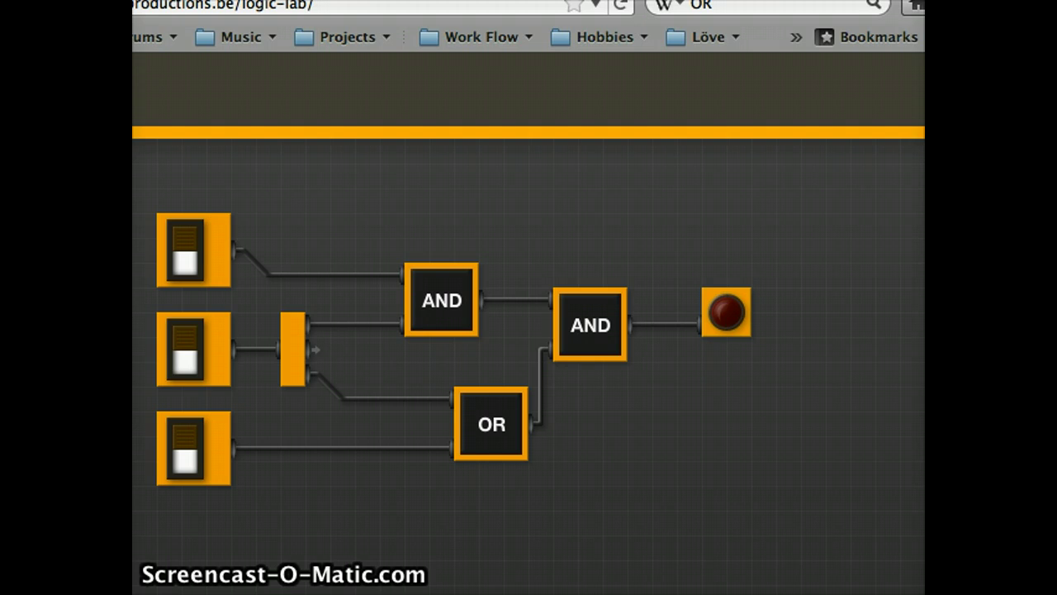
Switch to OpenOffice.org Math and replace the existing formula with A B C
drag(628, 25, 1056, 496)
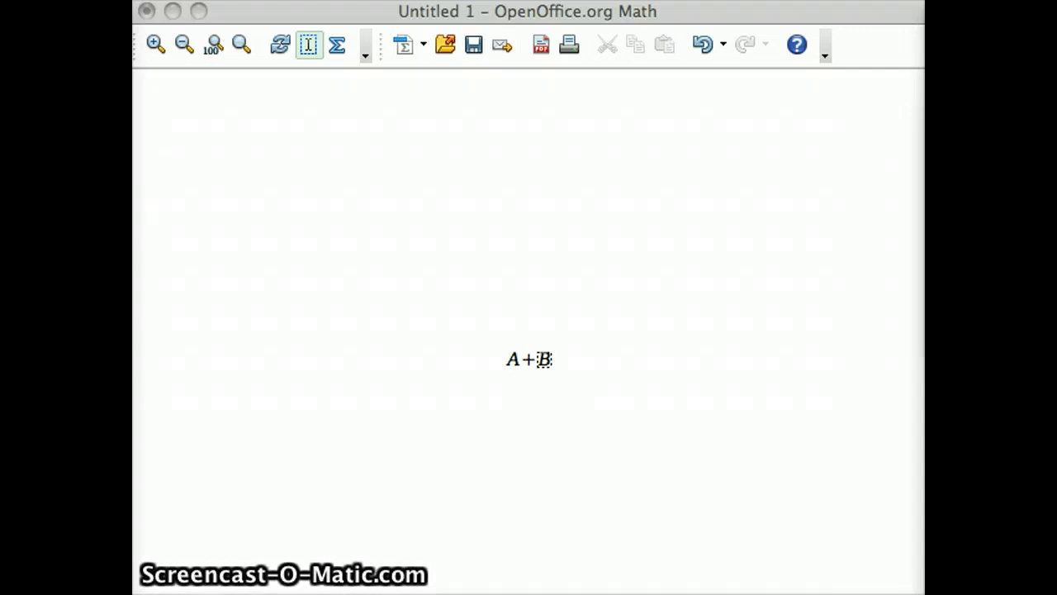
drag(1056, 111, 229, 0)
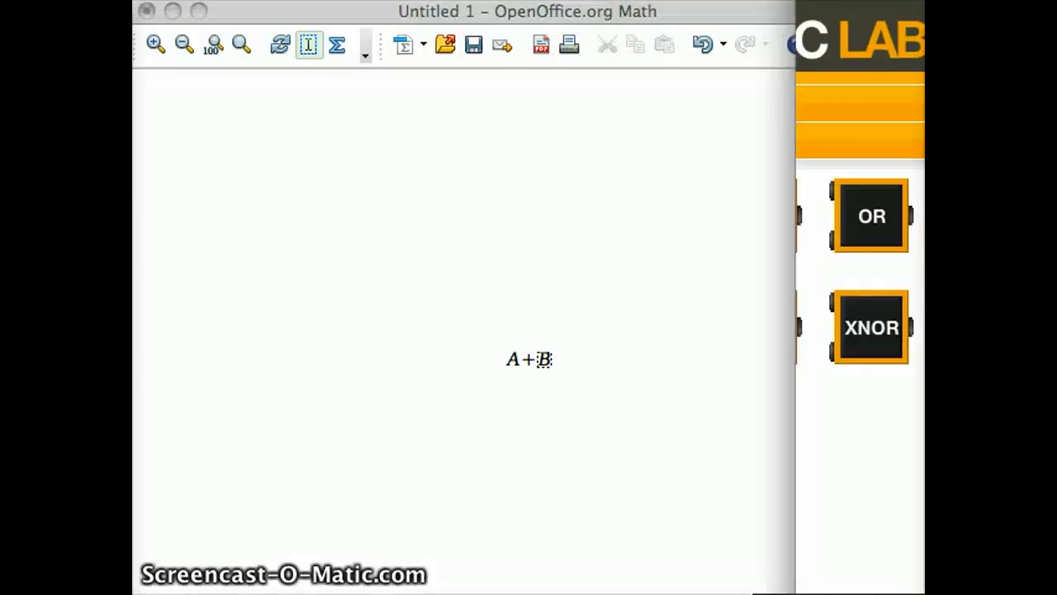
key(super+Tab)
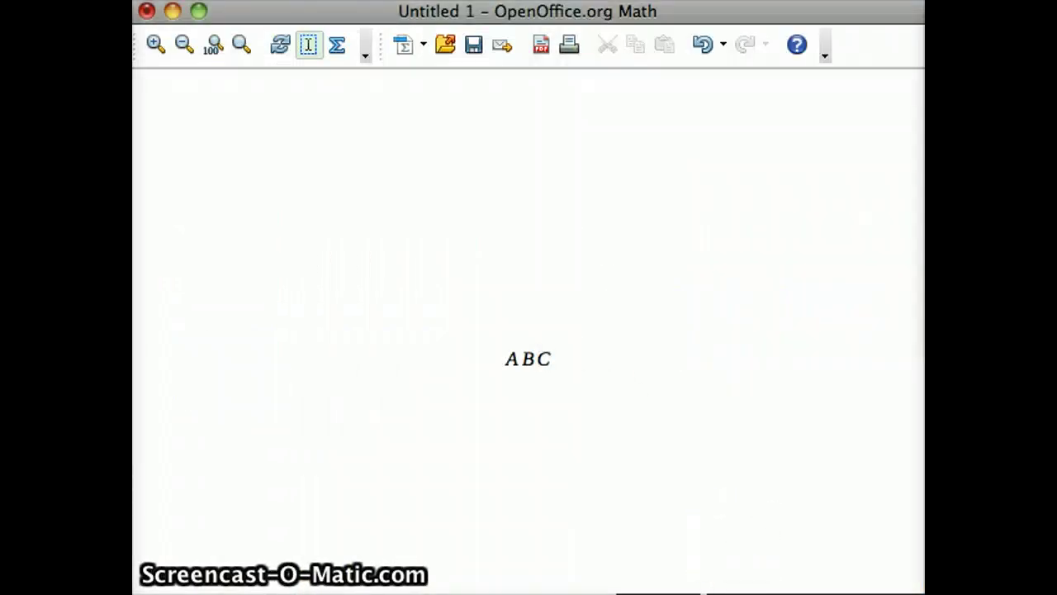
Add a second formula line reading B+C below A B C, using the newline command
text(//b)
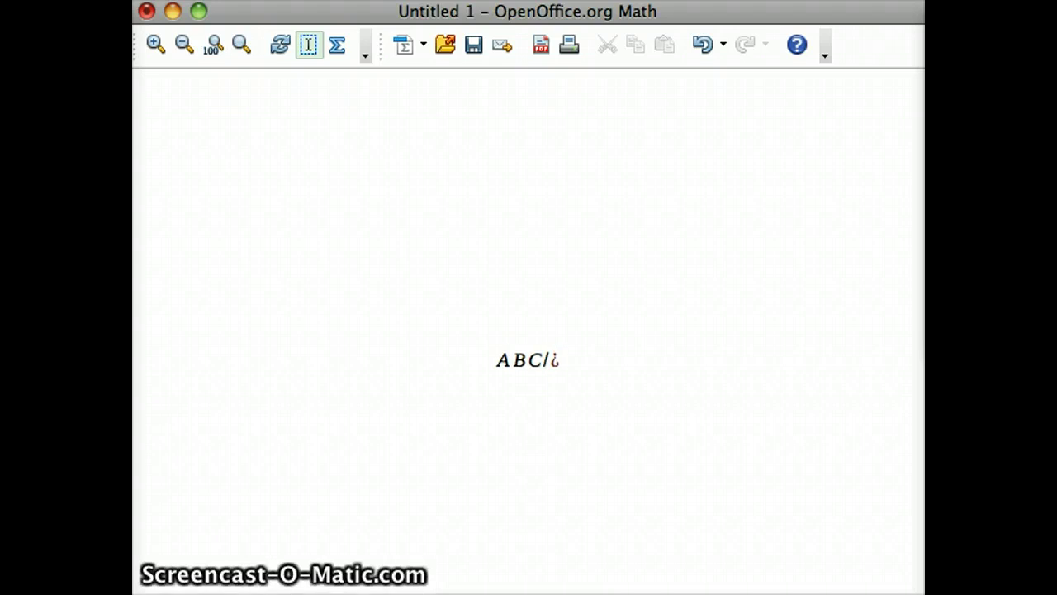
key(BackSpace)
text(B)
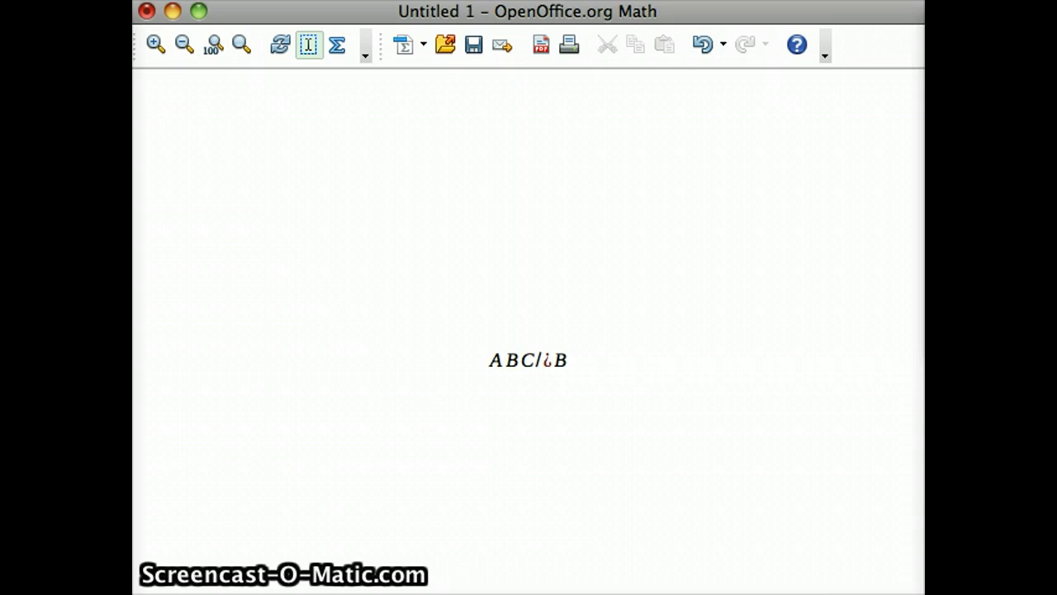
key(BackSpace)
key(BackSpace)
text(newline)
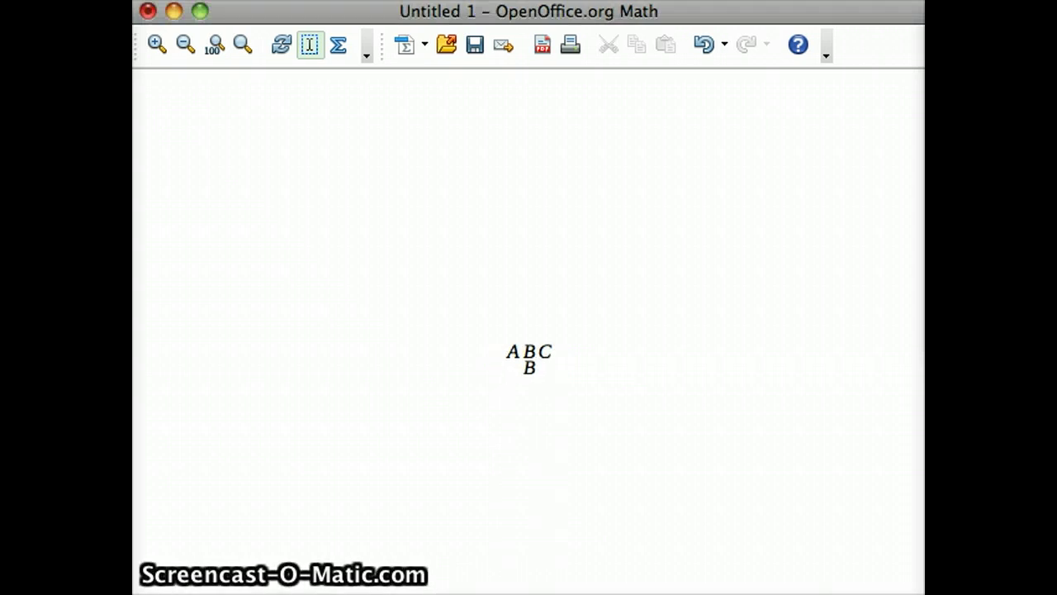
text(+C)
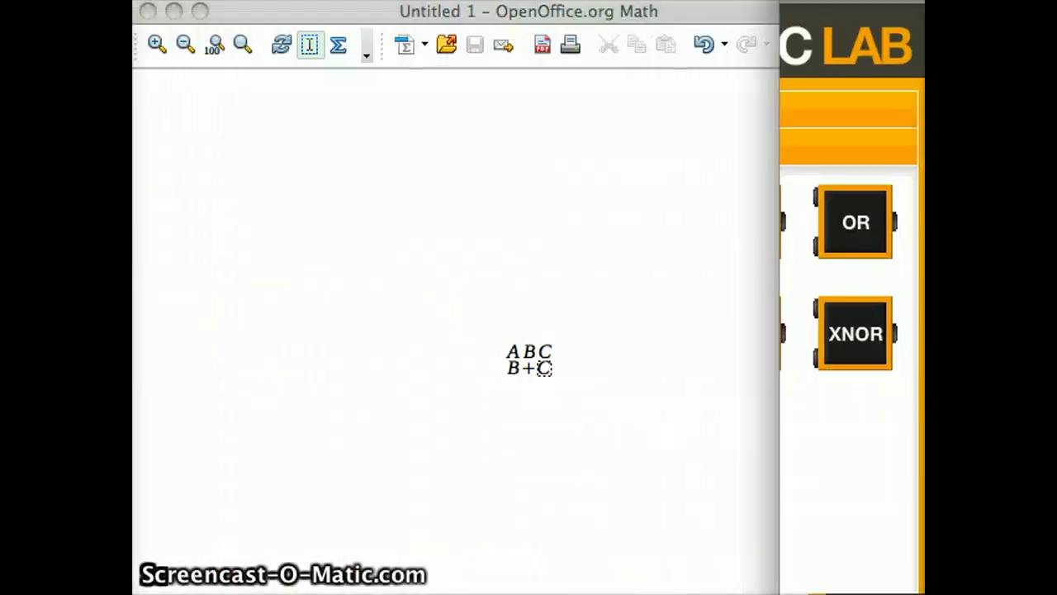
Add a third formula line reading A*B, removing the placeholder operands around the multiplication sign
click(649, 503)
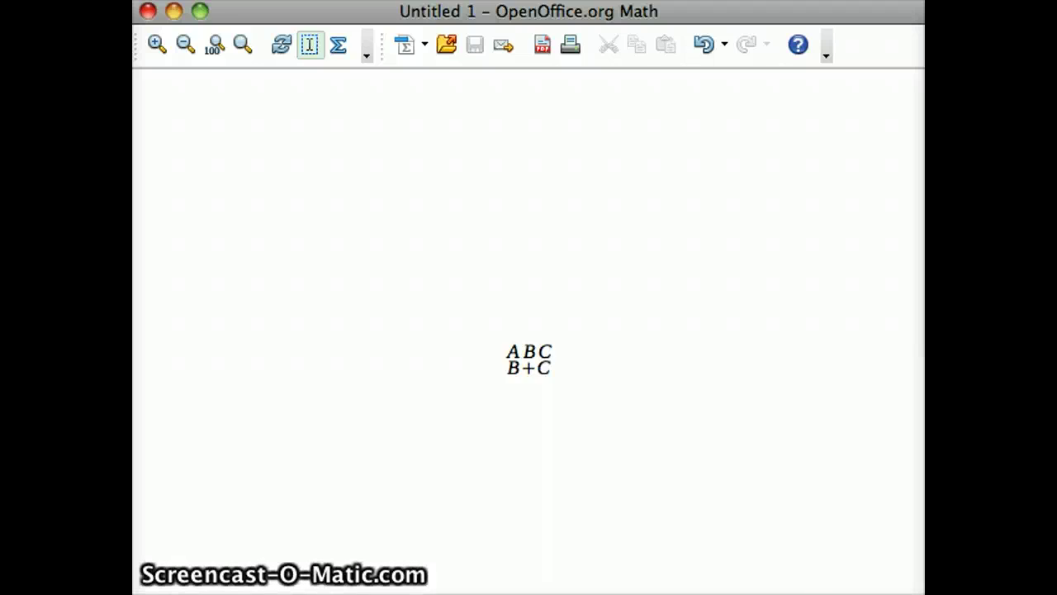
text(newline)
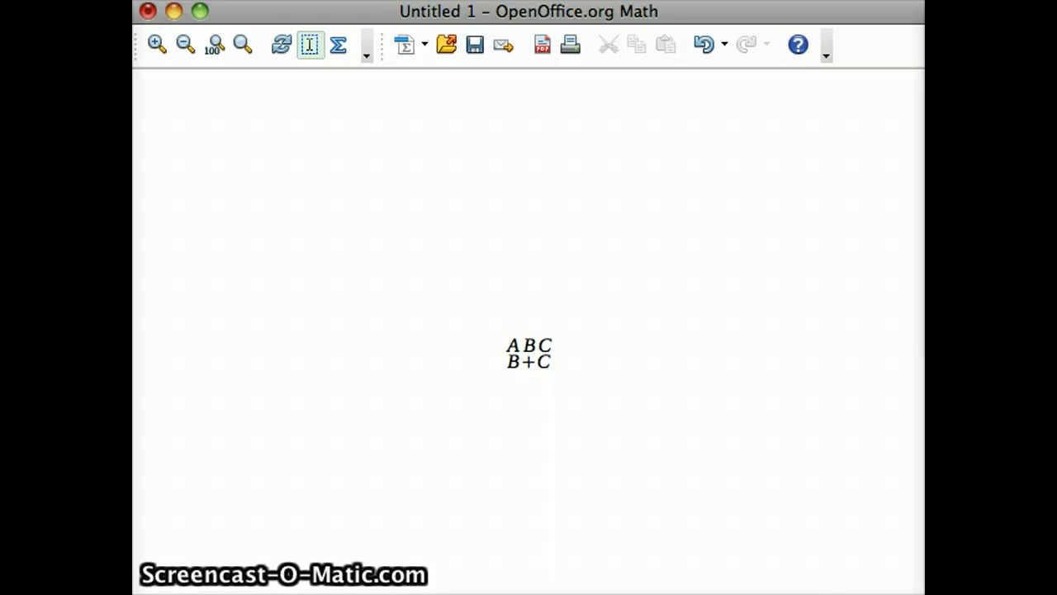
text(A)
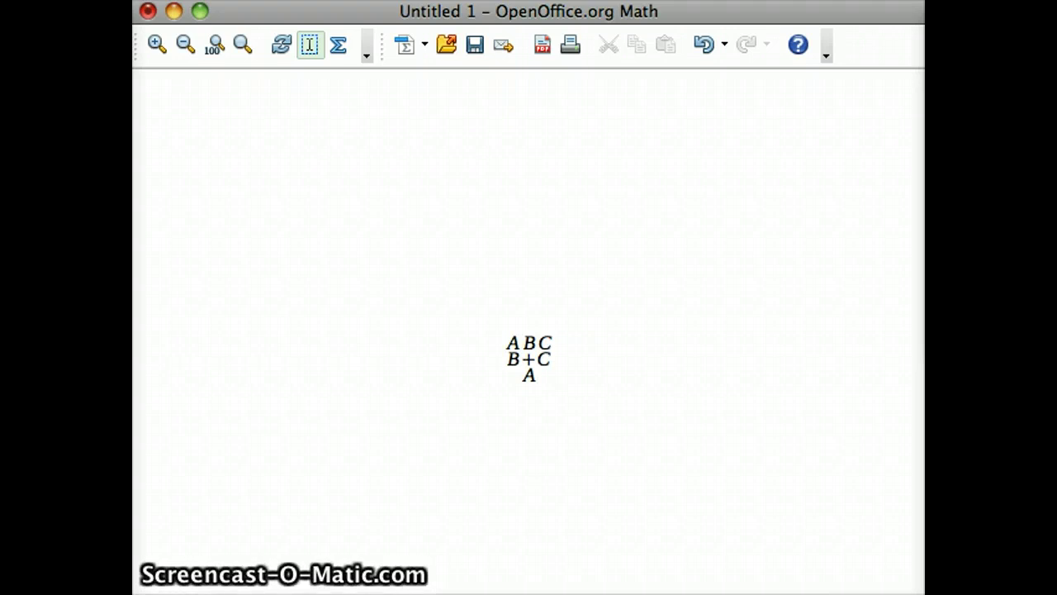
click(566, 588)
key(BackSpace)
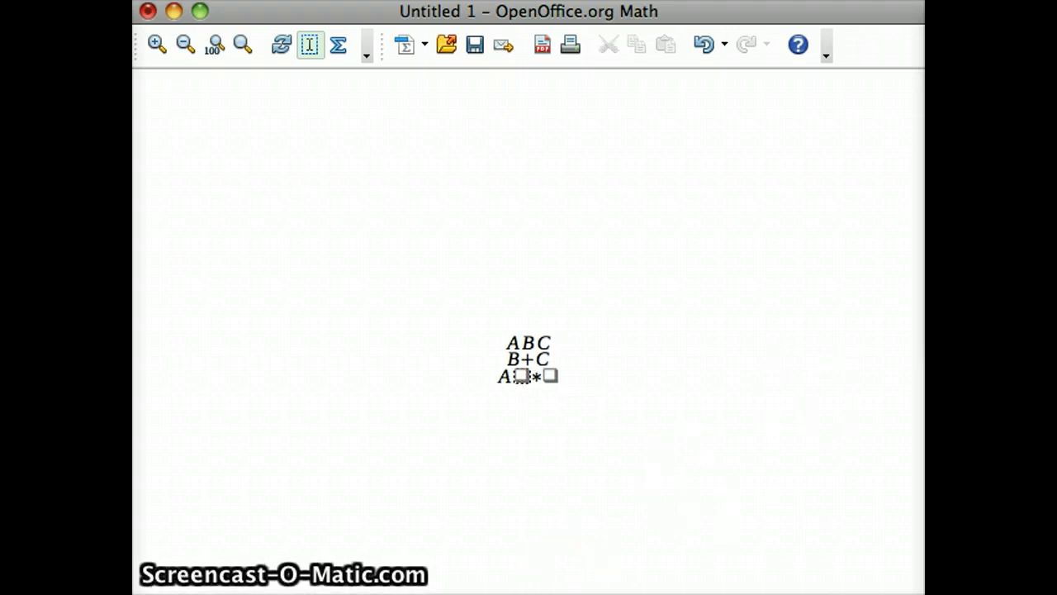
key(End)
key(BackSpace)
key(BackSpace)
key(BackSpace)
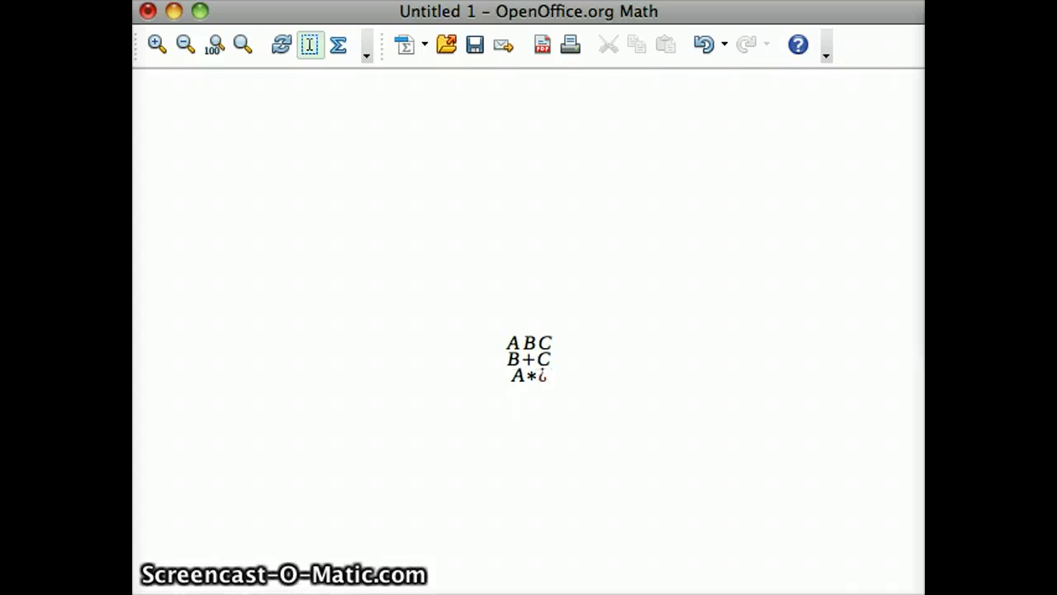
text(B)
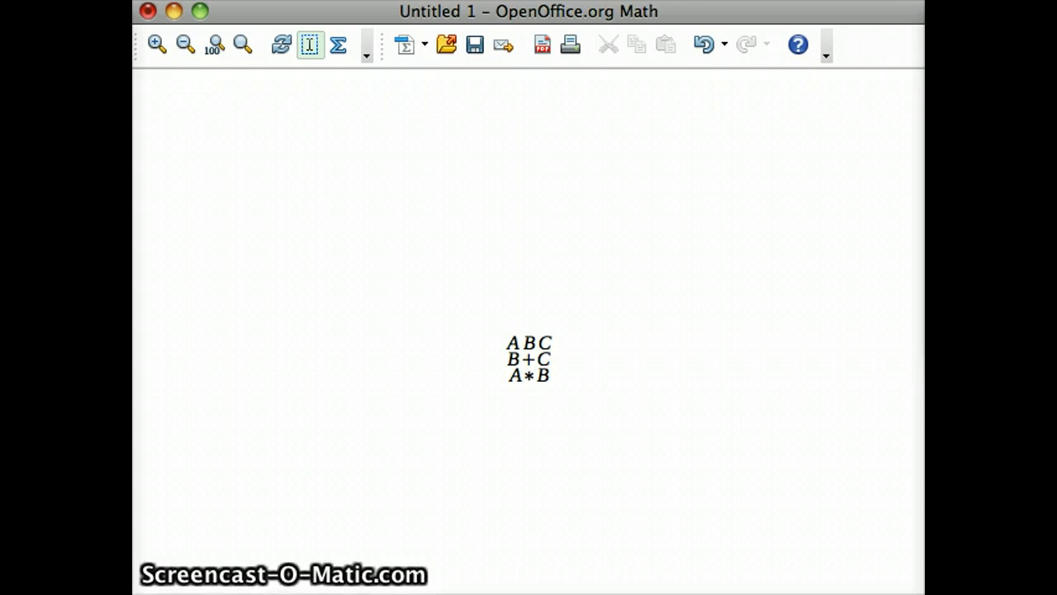
Remove the multiplication sign so the last formula line reads AB, and delete the A B C line
key(BackSpace)
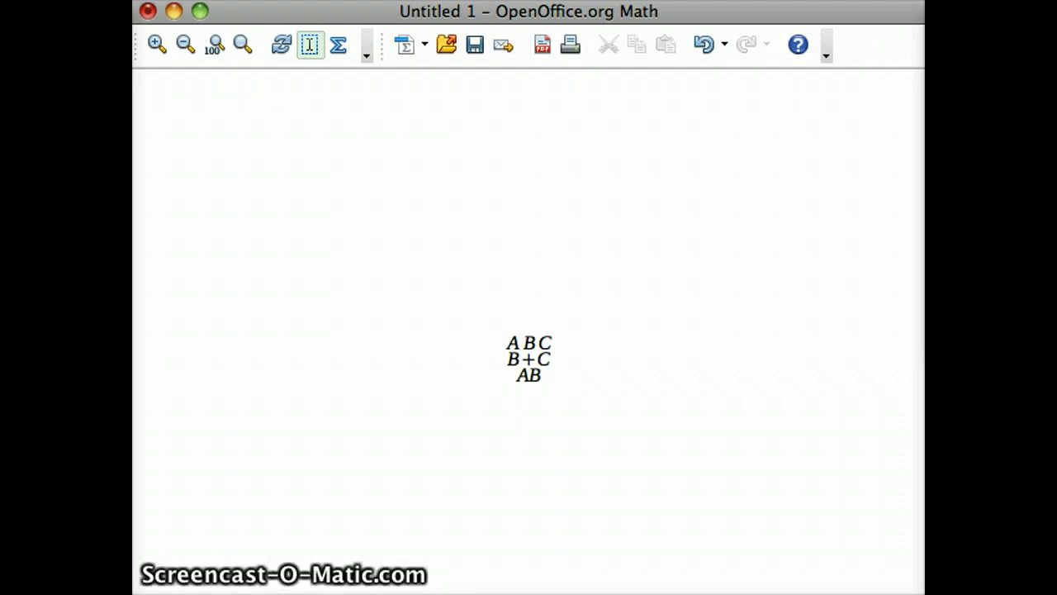
key(BackSpace)
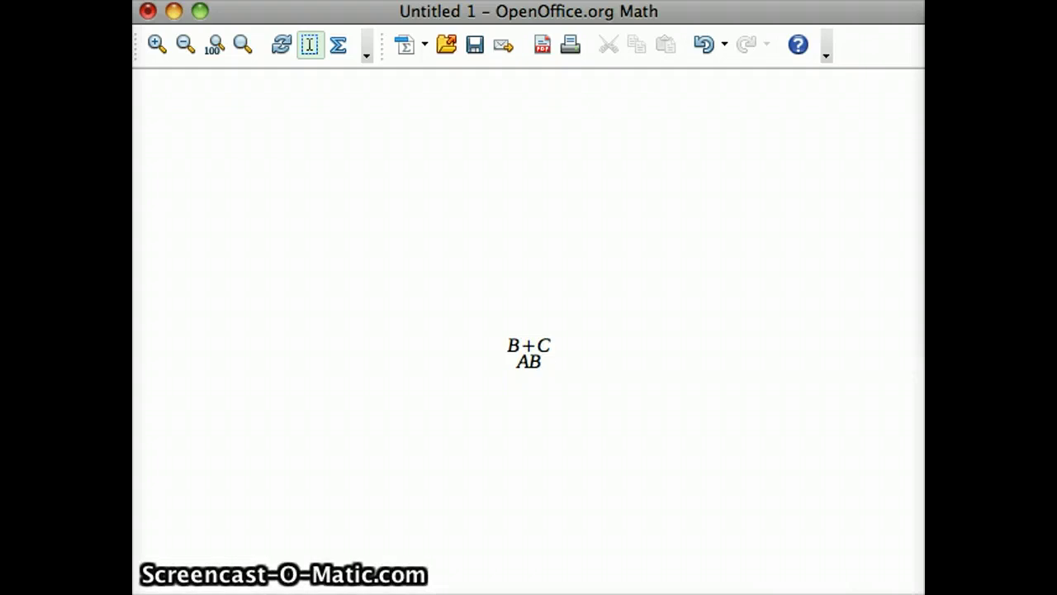
Write the combined formula (AB)(B+C) on a new line and delete the B+C and AB lines above it
text(AB)
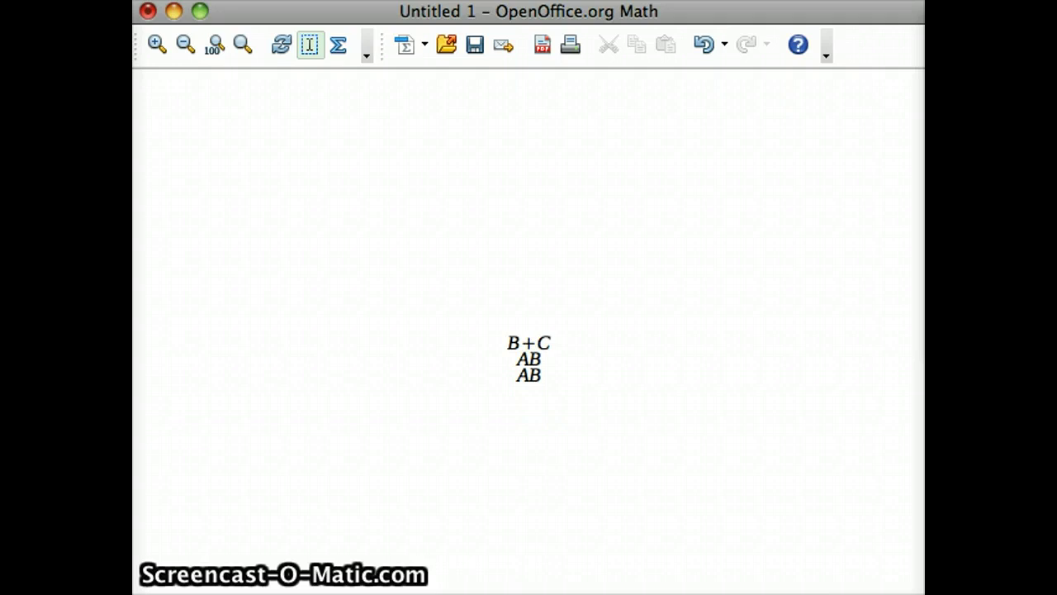
text((AB)()
text(B)
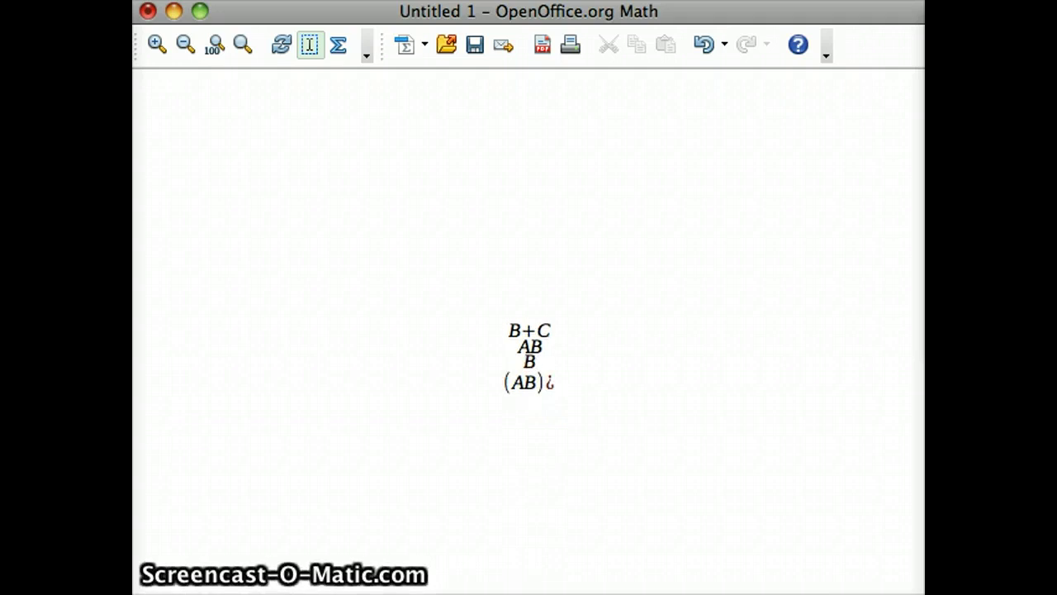
text(+C))
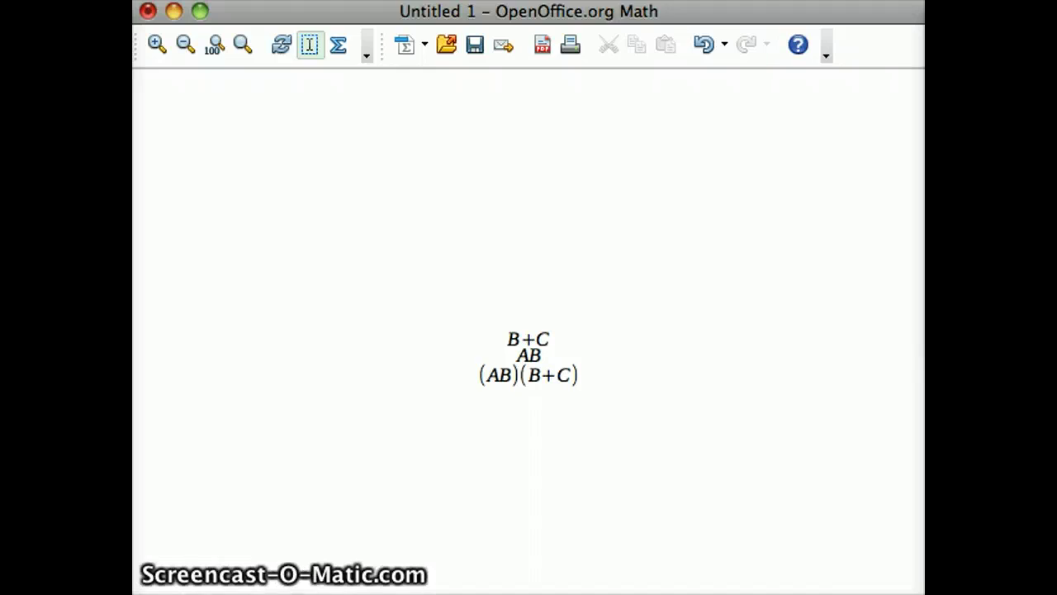
key(super+a)
key(BackSpace)
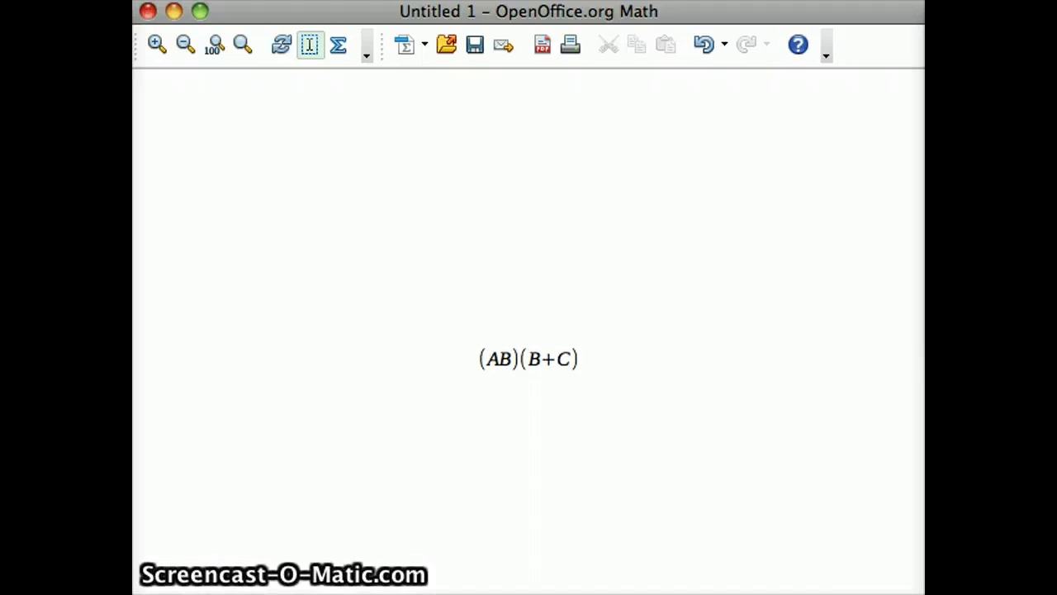
Review the circuit in Logic Lab, return to OpenOffice.org Math, and substitute 1 for A and B and 0 for C, making (11)(1+0)
drag(1056, 0, 454, 0)
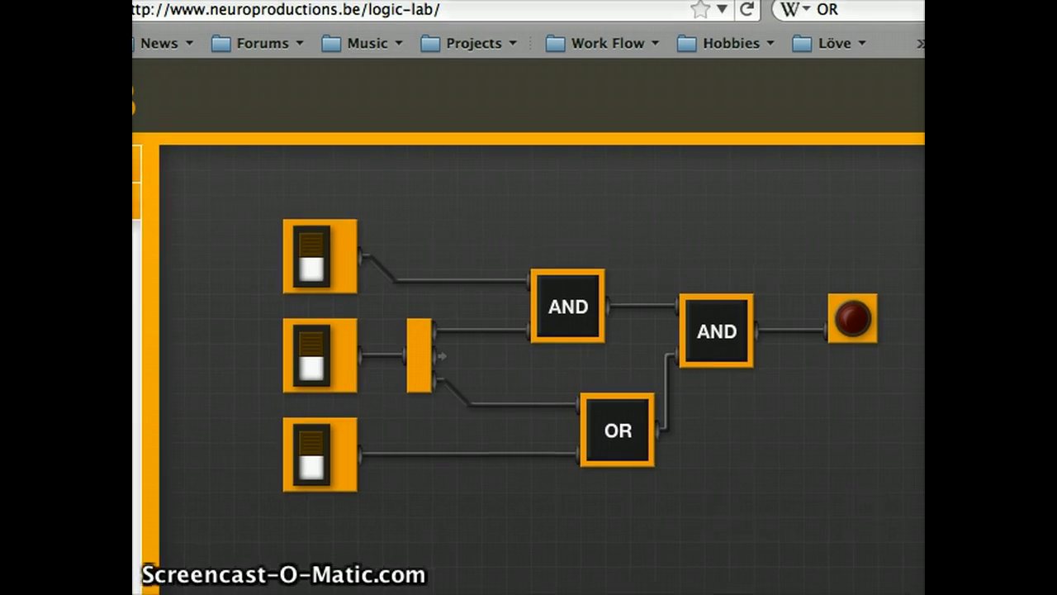
key(super+Tab)
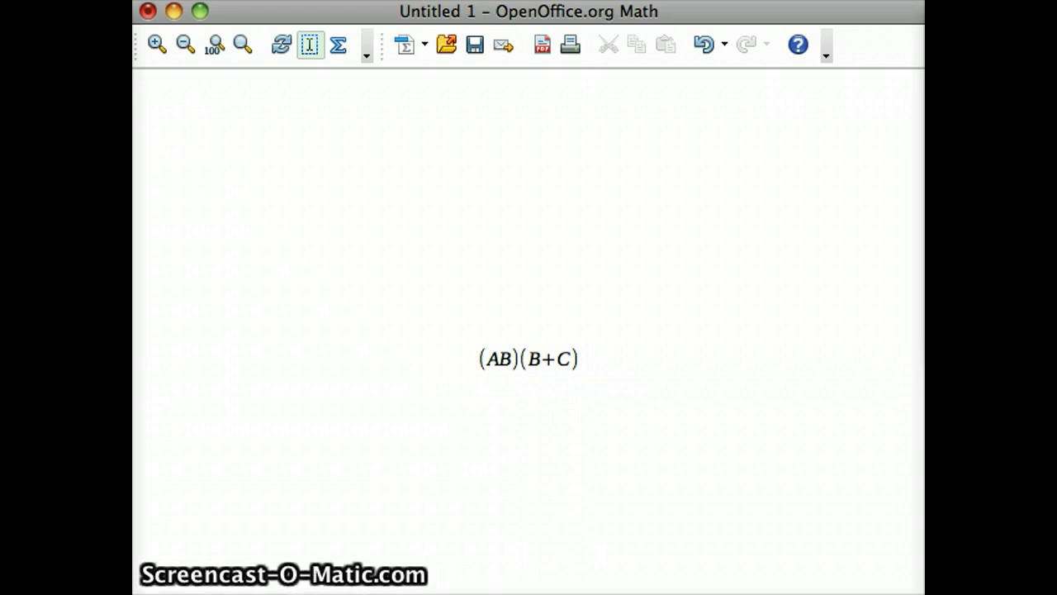
double_click(505, 359)
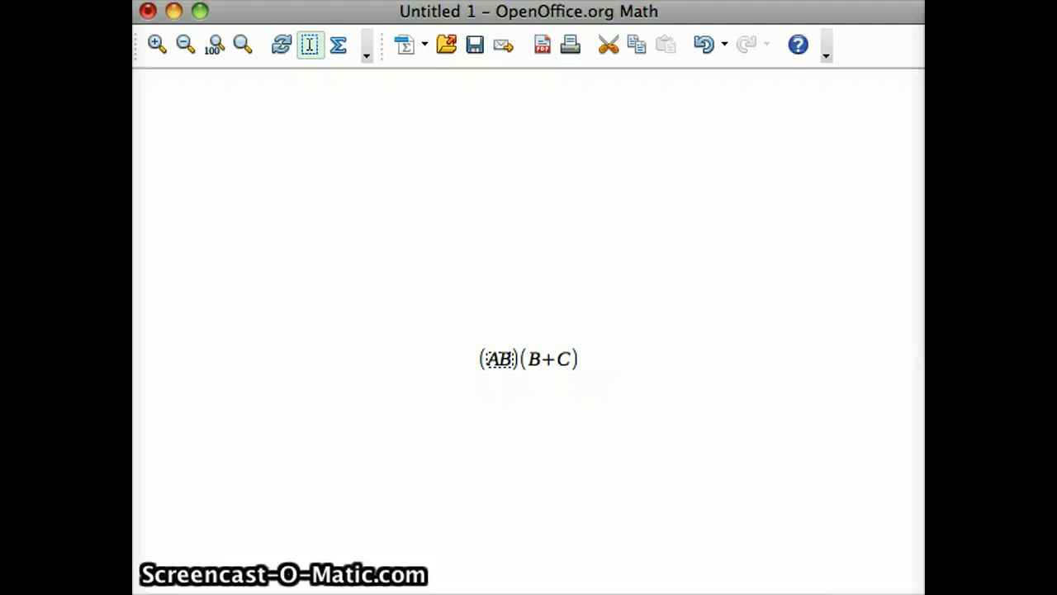
text(1B)
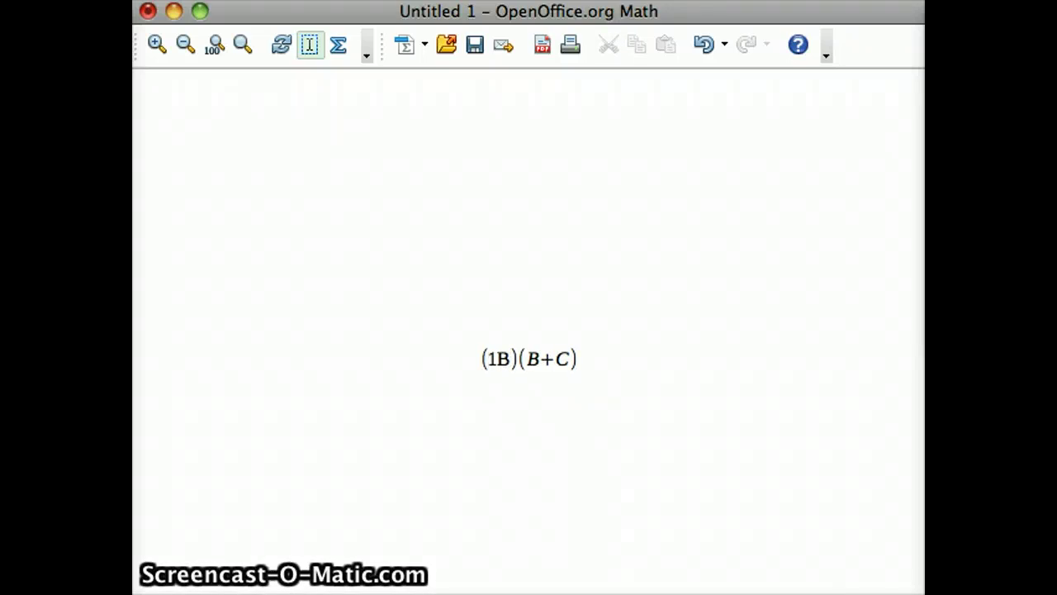
click(569, 359)
text(0)
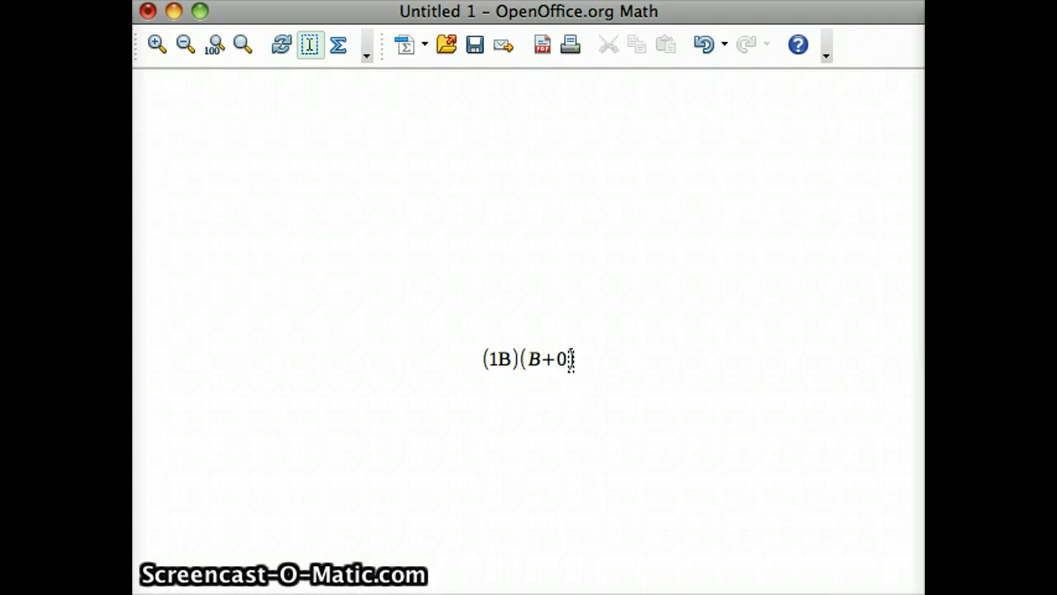
click(509, 359)
text(11)
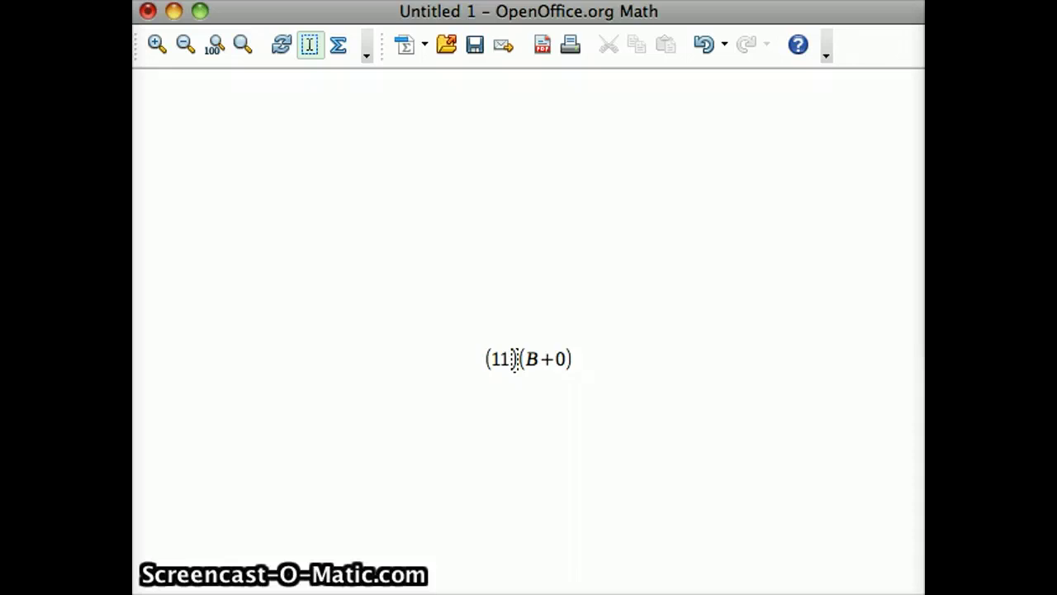
click(532, 359)
text(1)
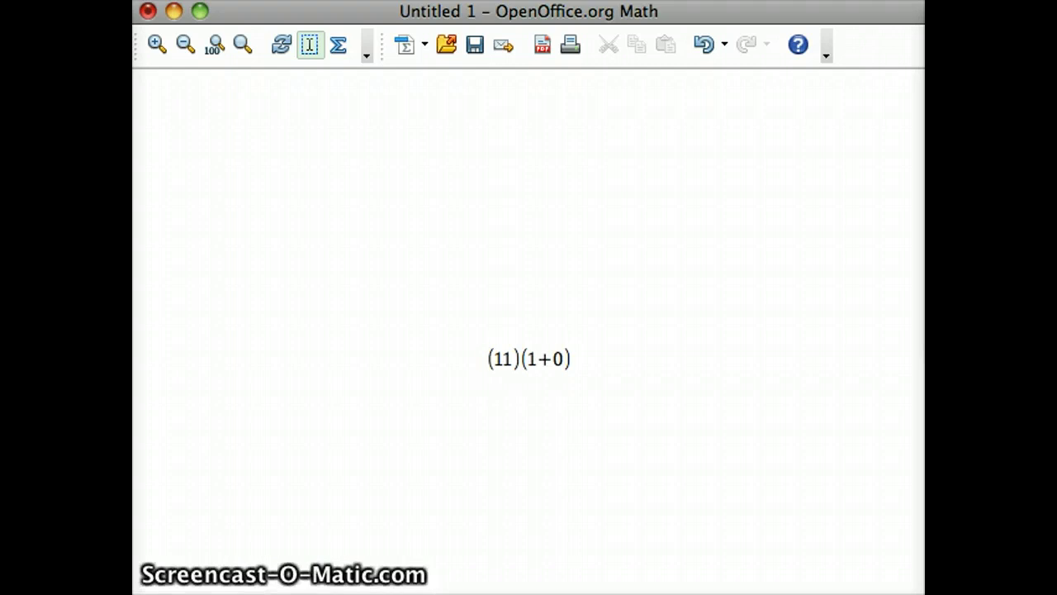
Add two evaluation lines below the substituted formula: (1)(1), followed by the result 1
key(Return)
text(1)
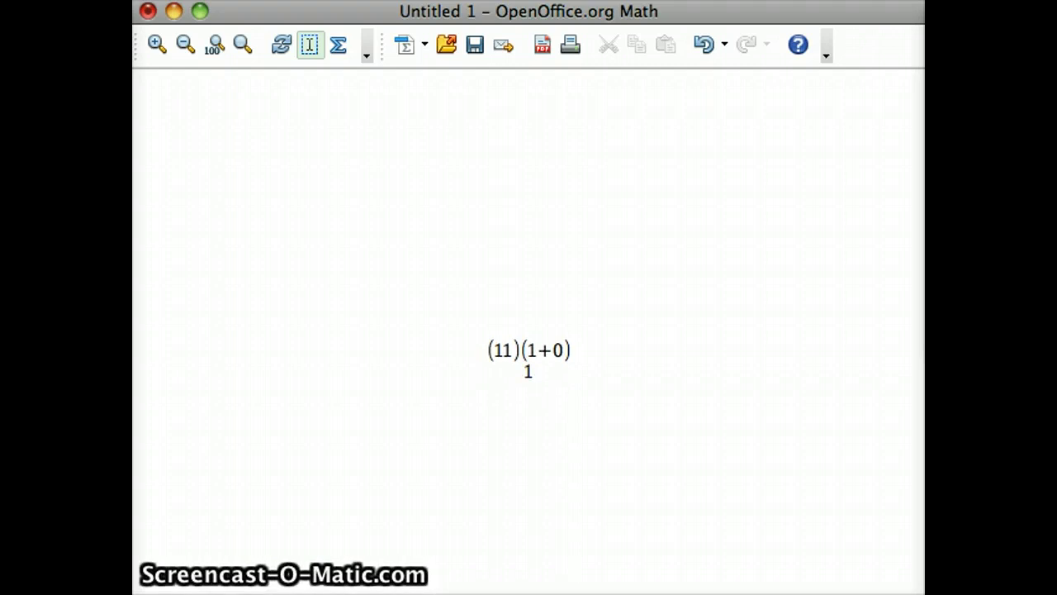
text())
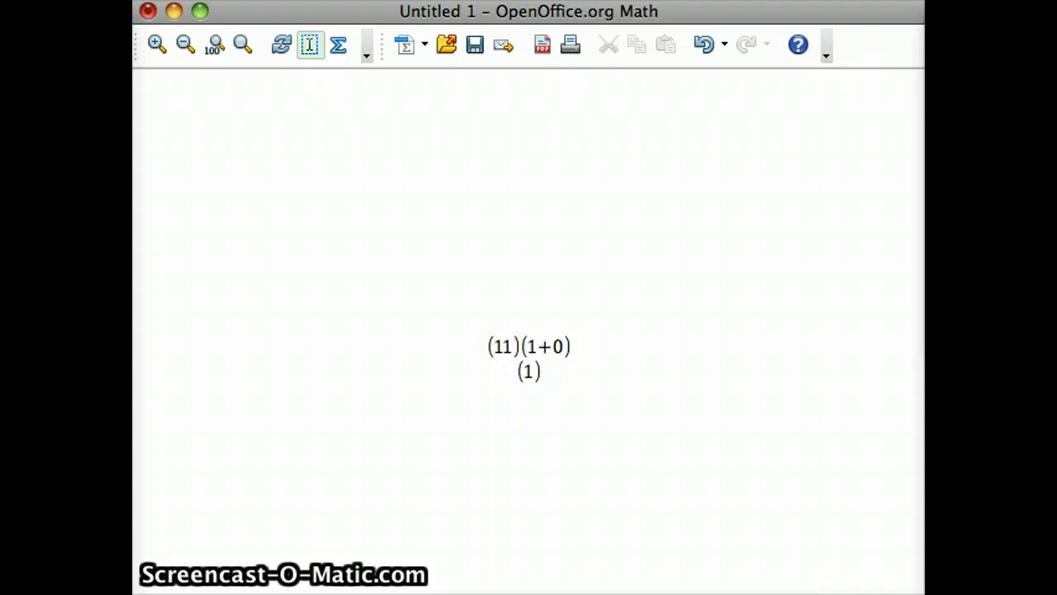
text(()
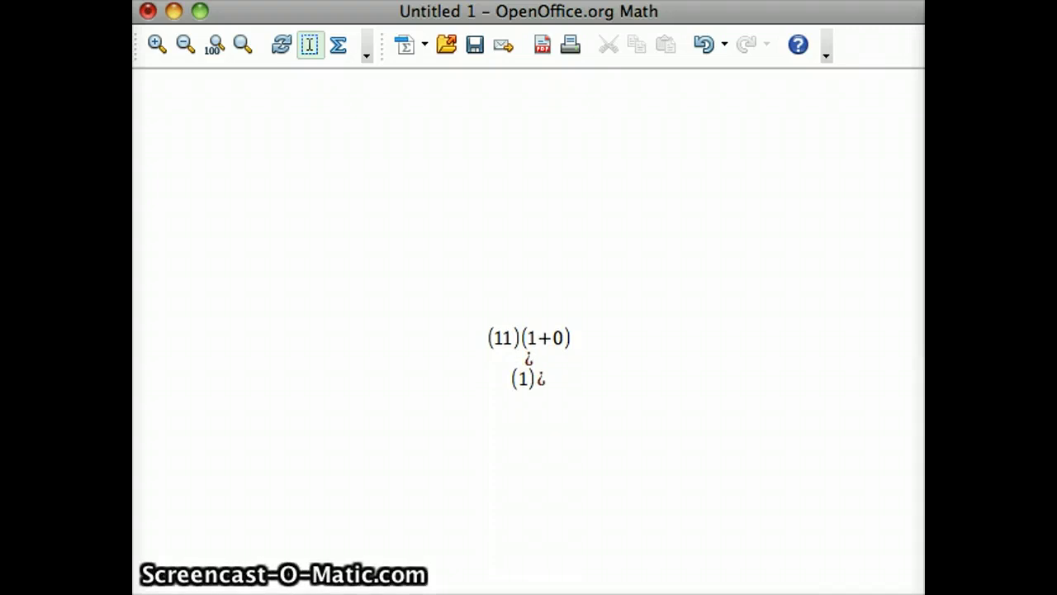
text(1))
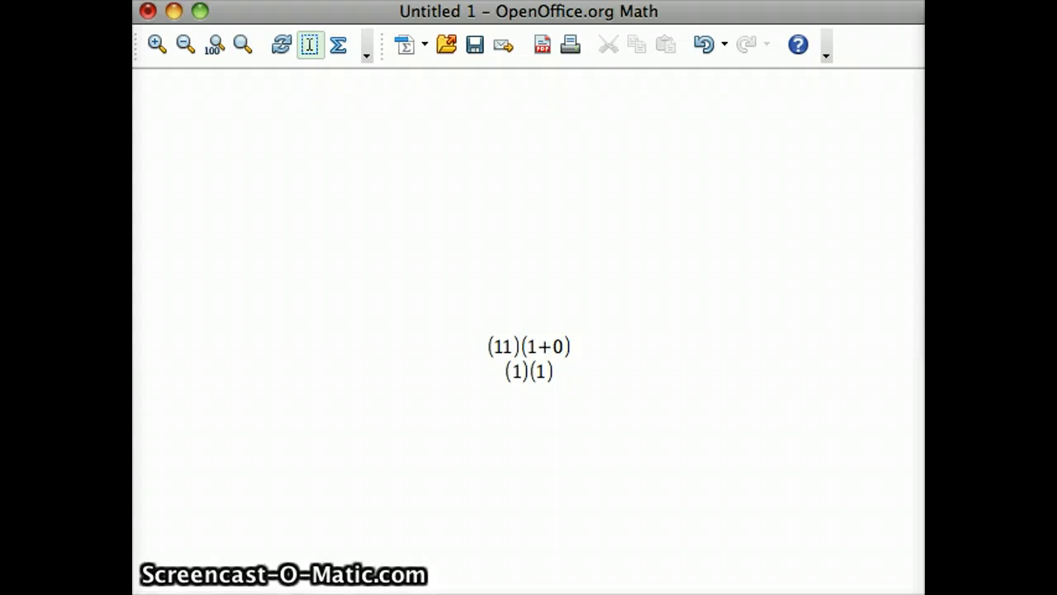
text(1)
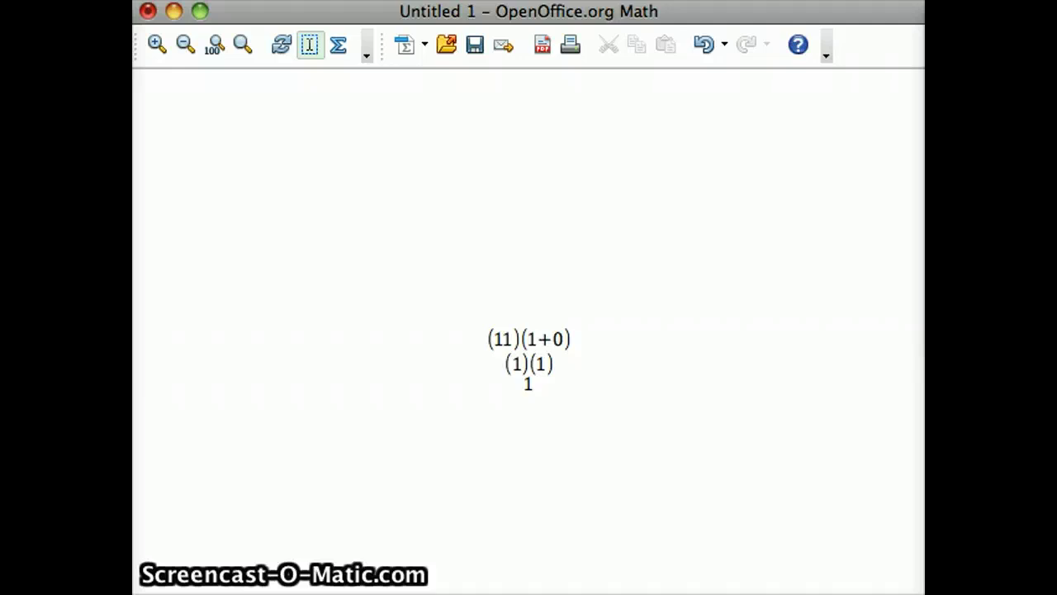